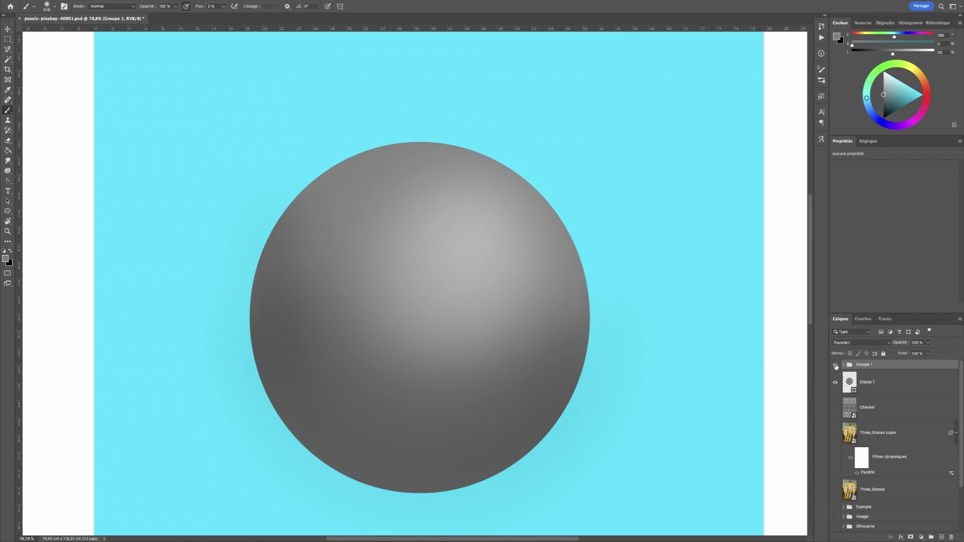
# Toggle the Groupe 1 layer group's visibility to compare the shaded circle with the flat one
pyautogui.click(836, 366)
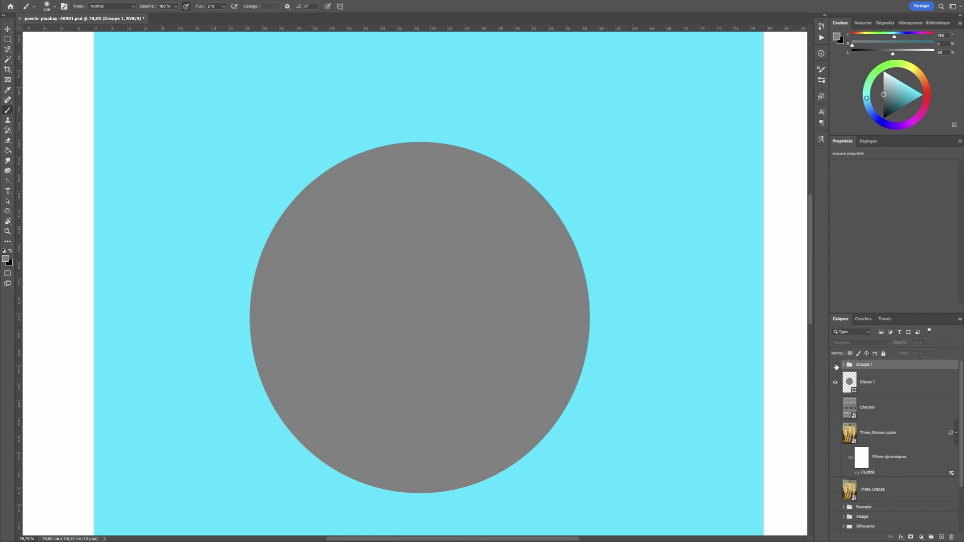
pyautogui.click(835, 366)
pyautogui.click(835, 366)
pyautogui.click(835, 366)
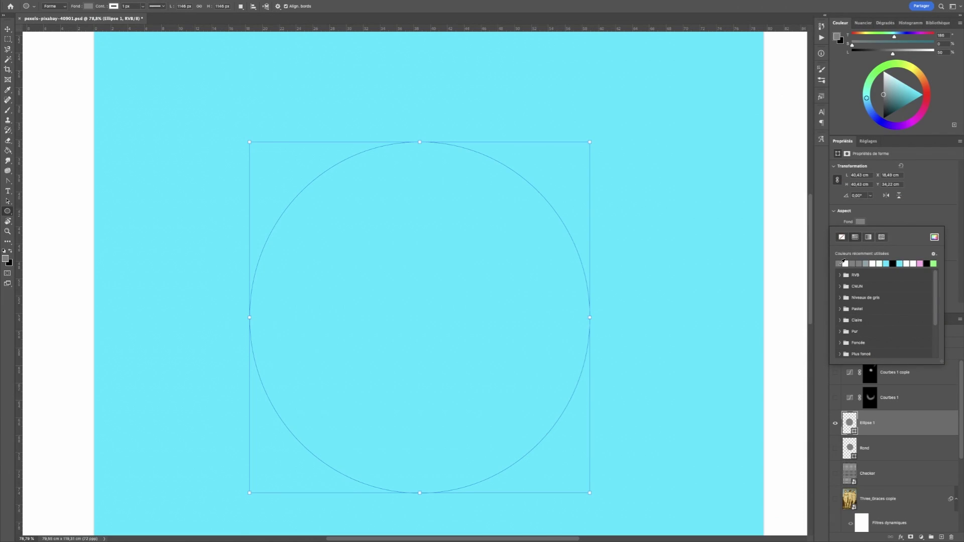
# Give the Ellipse 1 circle a grey fill and remove its outline
pyautogui.click(844, 263)
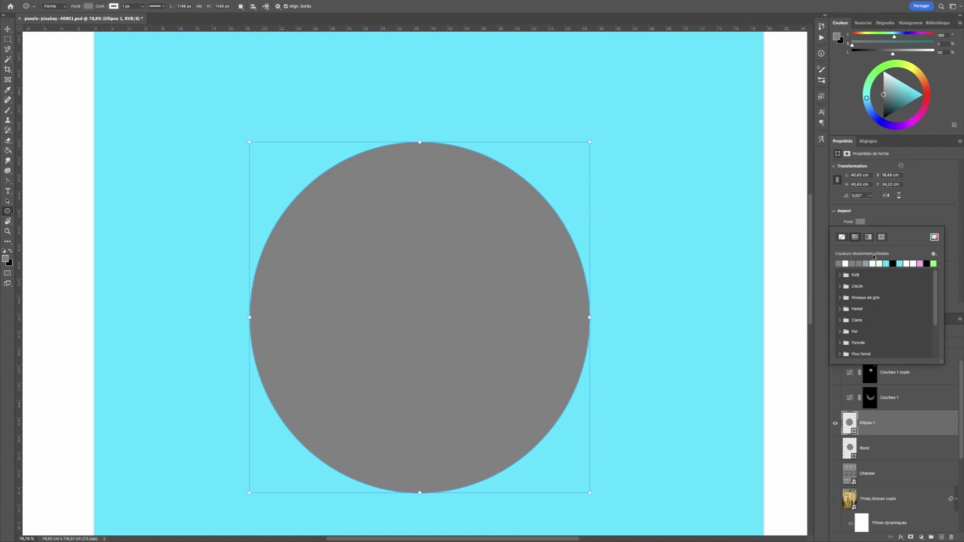
pyautogui.click(906, 211)
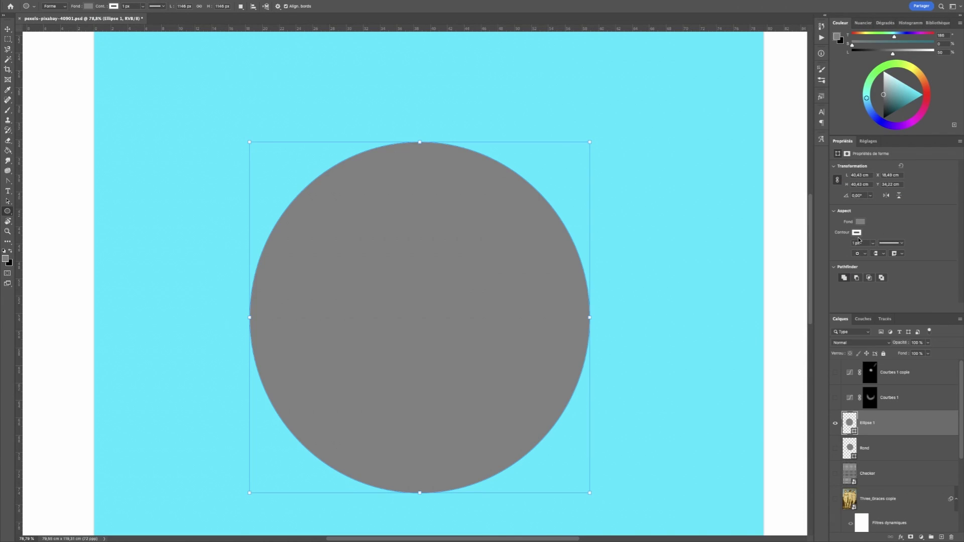
pyautogui.click(857, 233)
pyautogui.click(894, 229)
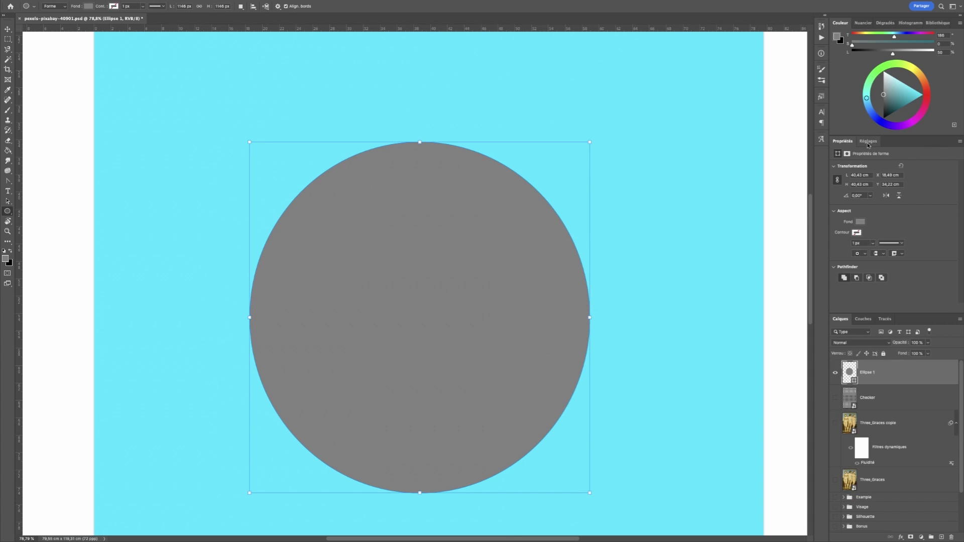
# Add a Curves adjustment layer above the circle, lower its midtones to input 154, output 97, and set its blend mode to Luminosité
pyautogui.click(868, 142)
pyautogui.click(868, 159)
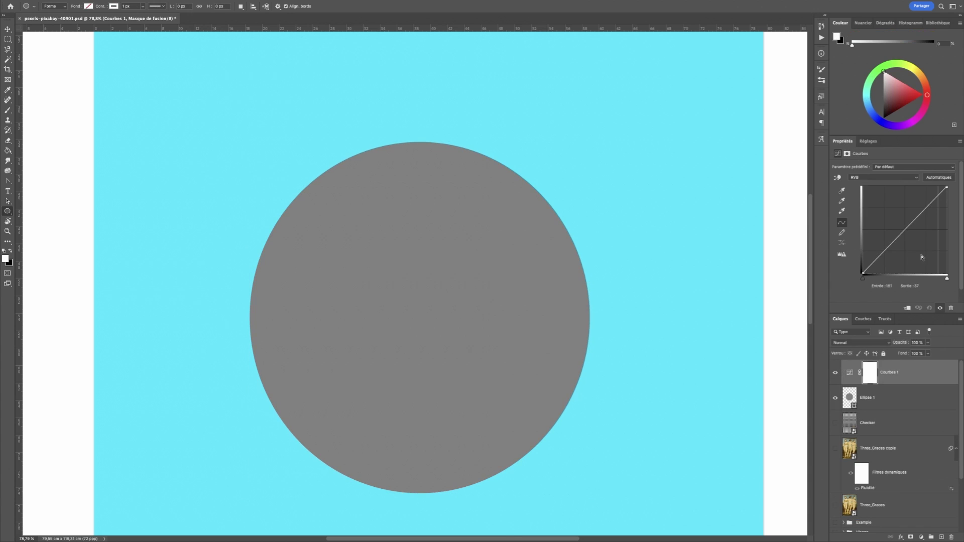
pyautogui.moveTo(905, 230); pyautogui.dragTo(913, 240)
pyautogui.click(874, 348)
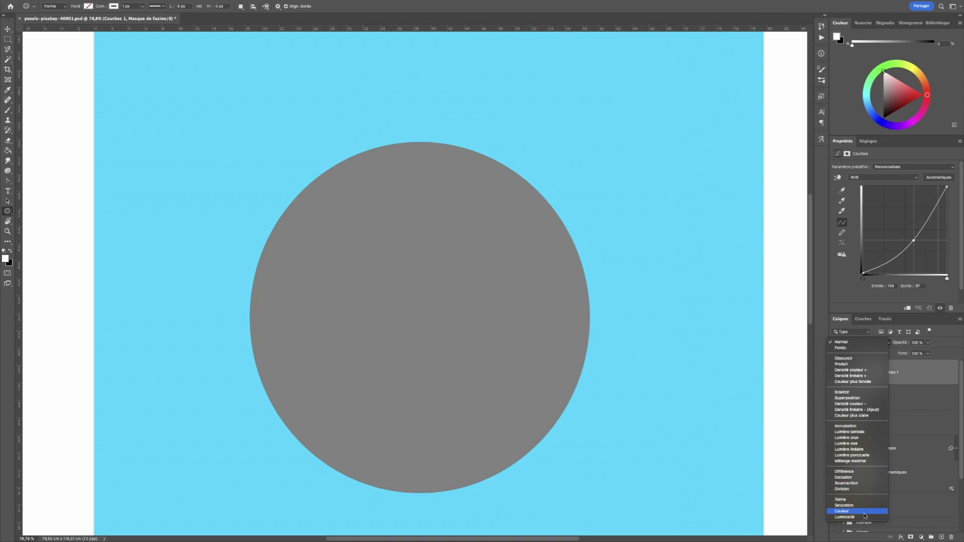
pyautogui.click(863, 517)
# Invert the Curves mask and brush white onto it at 2% flow to shade the circle's lower edge and sides
pyautogui.press('super+i')
pyautogui.press('b')
pyautogui.click(124, 7)
pyautogui.click(103, 7)
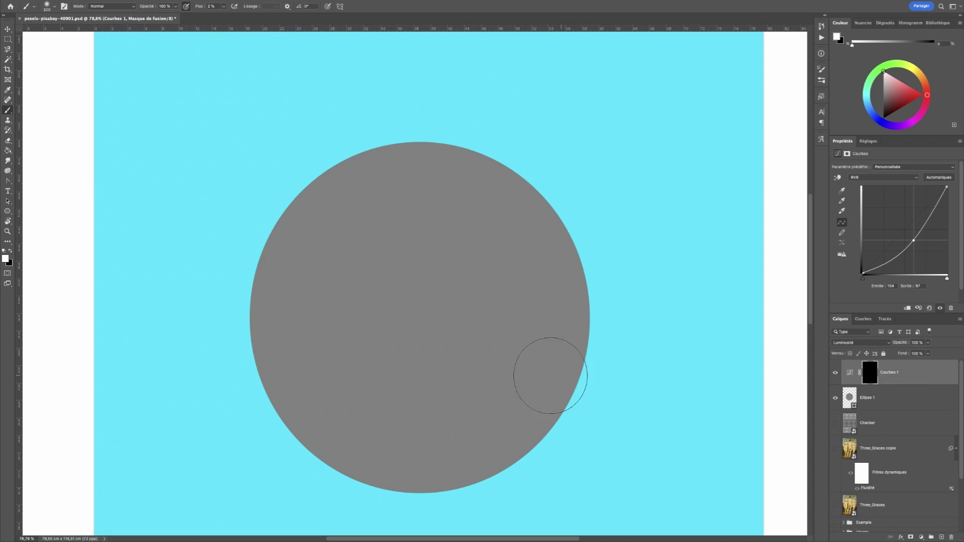
pyautogui.moveTo(285, 293)
pyautogui.mouseDown()
pyautogui.moveTo(311, 402)
pyautogui.moveTo(462, 457)
pyautogui.moveTo(585, 339)
pyautogui.mouseUp()
pyautogui.moveTo(354, 397)
pyautogui.mouseDown()
pyautogui.moveTo(537, 333)
pyautogui.moveTo(297, 319)
pyautogui.moveTo(506, 409)
pyautogui.mouseUp()
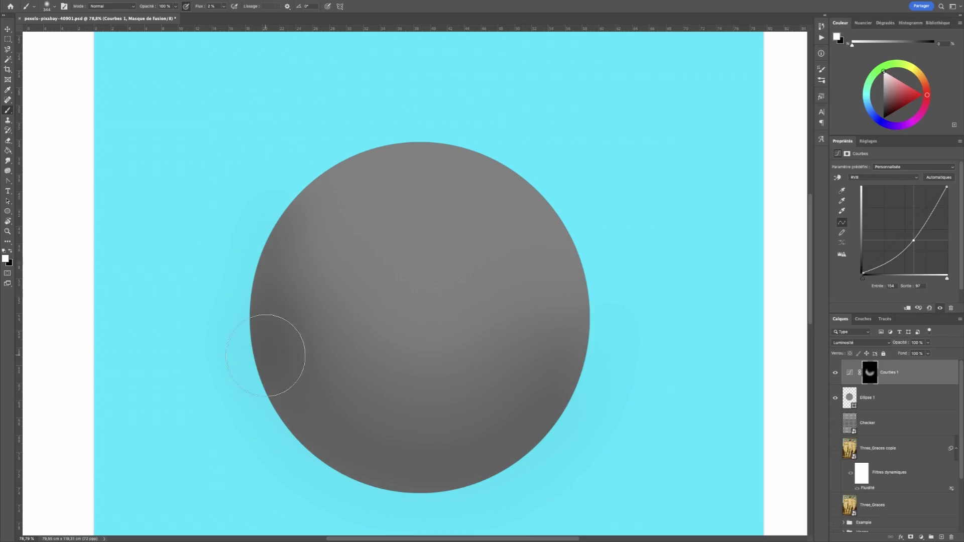
pyautogui.moveTo(601, 366); pyautogui.dragTo(581, 350)
pyautogui.moveTo(306, 314); pyautogui.dragTo(290, 307)
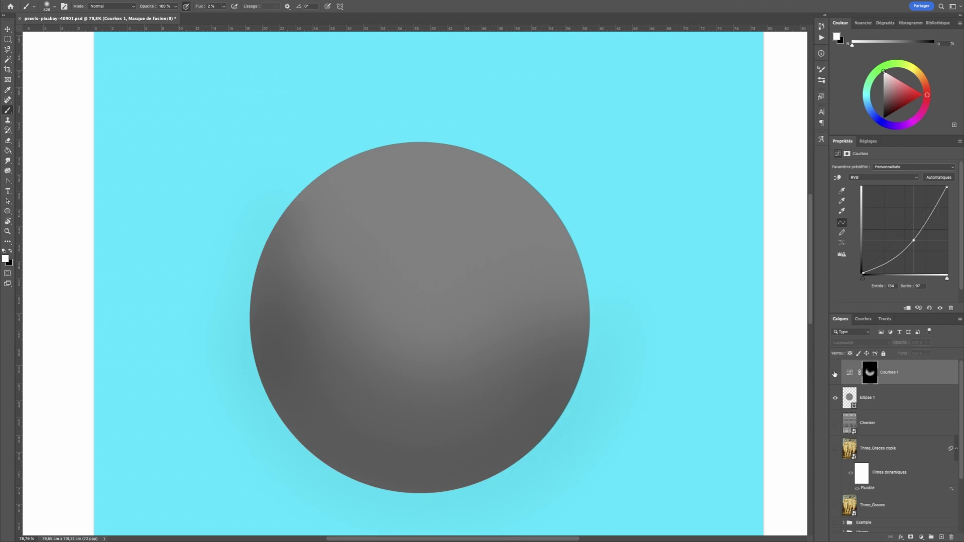
# Duplicate the Curves layer and fill the copy's mask with black
pyautogui.hotkey('ctrl', 'j')
pyautogui.hotkey('ctrl', 'BackSpace')
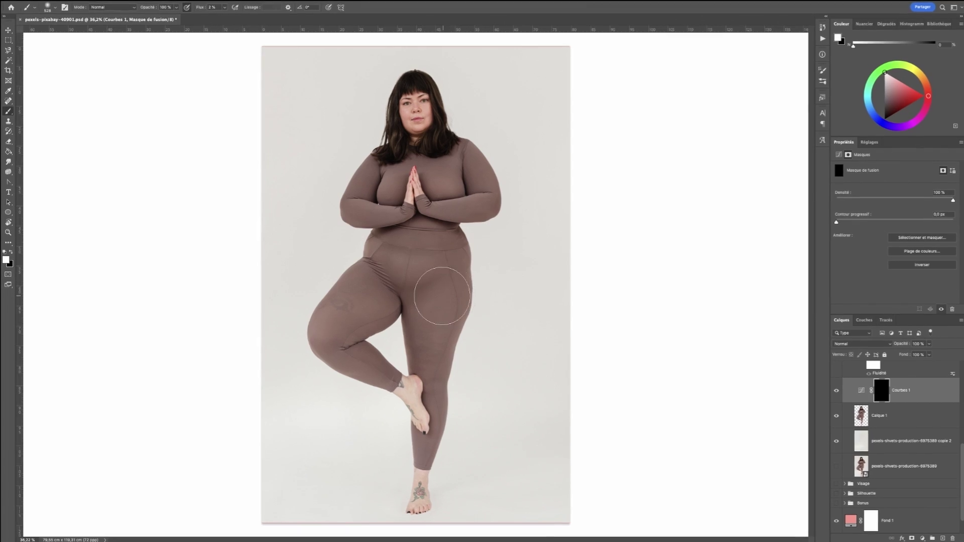
# Brush white onto the black Curves mask over the woman's waist
pyautogui.moveTo(457, 239); pyautogui.dragTo(447, 239)
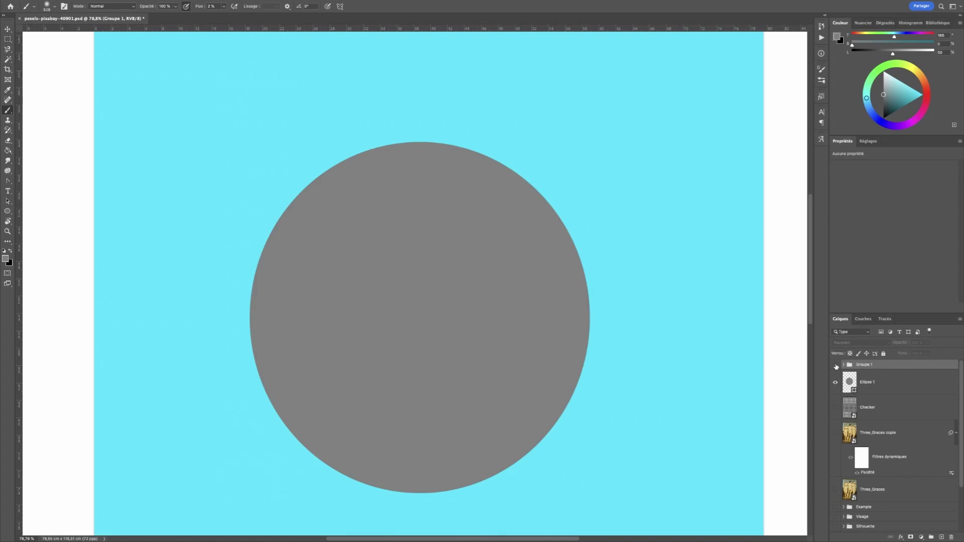
# Show the Groupe 1 shading group again over the grey circle
pyautogui.click(835, 365)
pyautogui.hotkey('ctrl', '0')
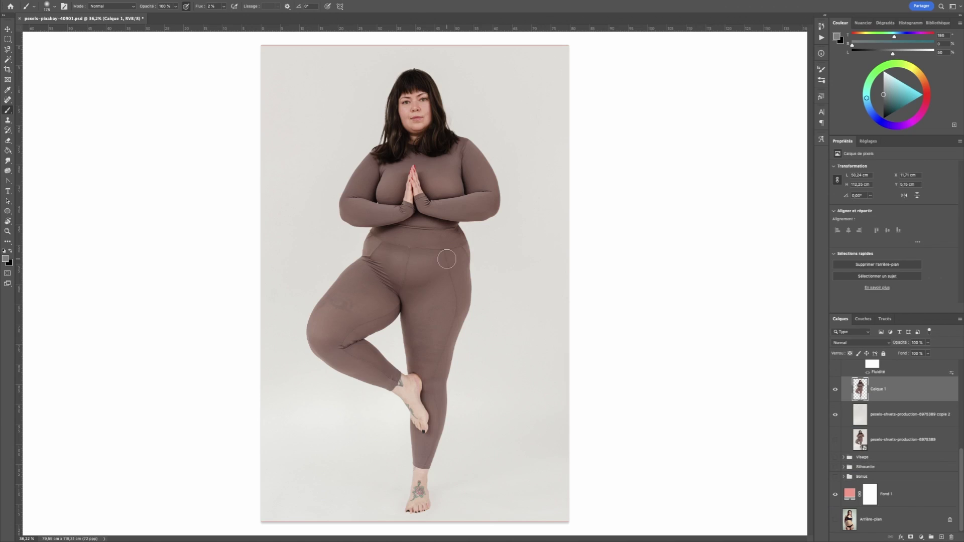
# Transform the Calque 1 woman cutout with Déformation, bending both sides inward to slim her figure, and apply the warp
pyautogui.hotkey('ctrl', 't')
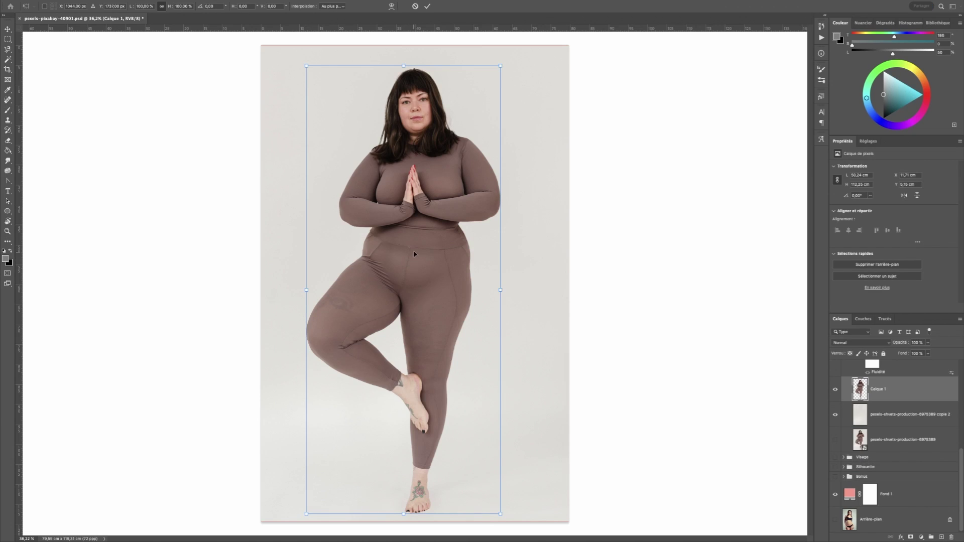
pyautogui.rightClick(416, 249)
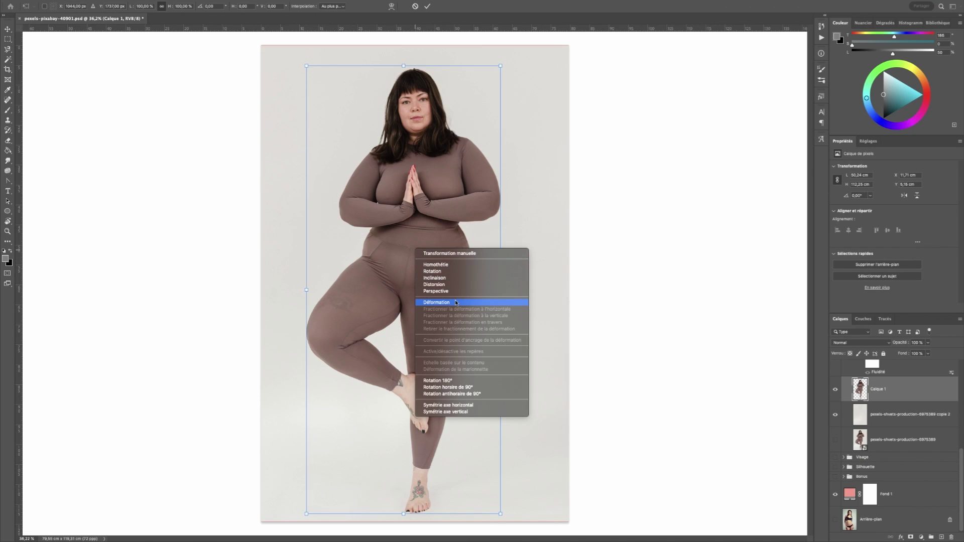
pyautogui.click(434, 277)
pyautogui.moveTo(500, 290)
pyautogui.mouseDown()
pyautogui.moveTo(515, 280)
pyautogui.moveTo(483, 287)
pyautogui.mouseUp()
pyautogui.rightClick(411, 252)
pyautogui.click(378, 351)
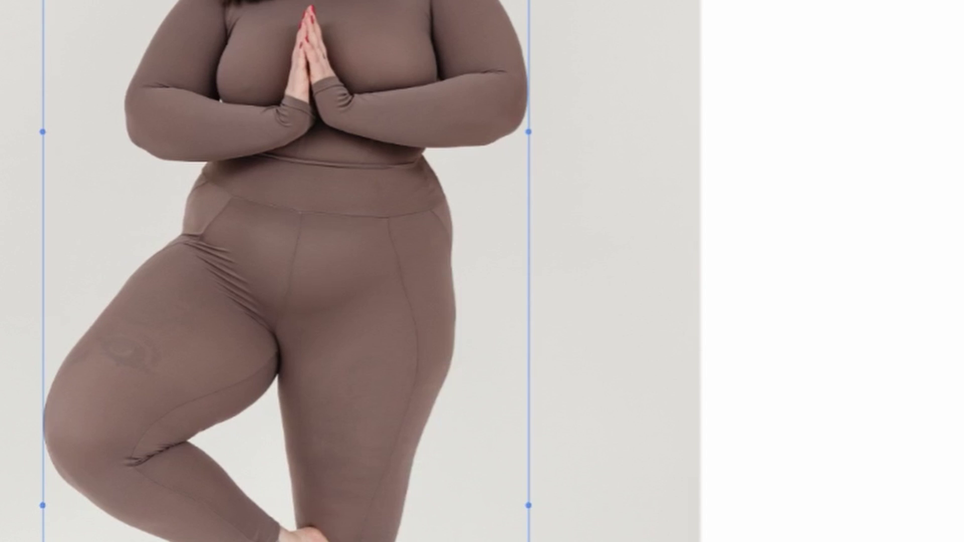
pyautogui.moveTo(529, 132); pyautogui.dragTo(492, 133)
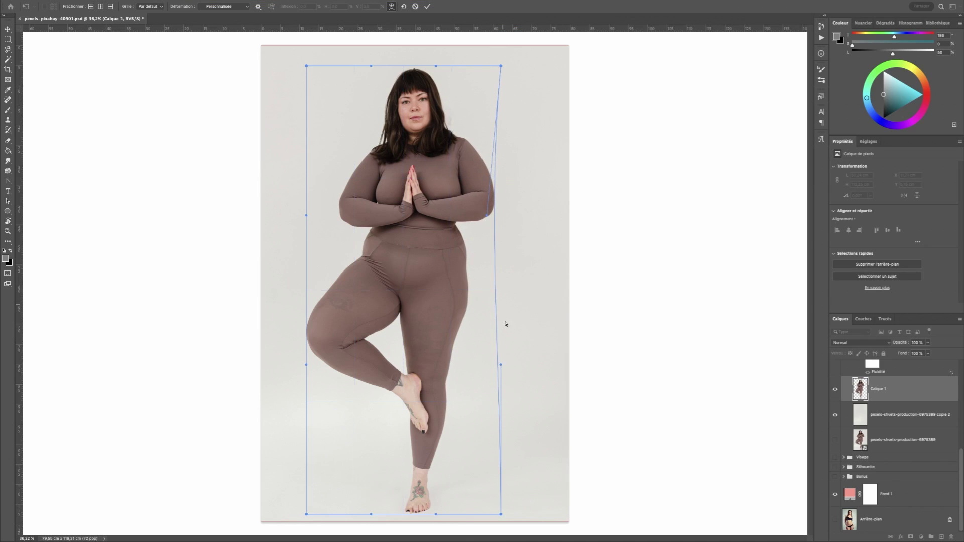
pyautogui.moveTo(500, 365); pyautogui.dragTo(467, 334)
pyautogui.moveTo(306, 216); pyautogui.dragTo(333, 208)
pyautogui.moveTo(307, 365); pyautogui.dragTo(317, 365)
pyautogui.click(427, 6)
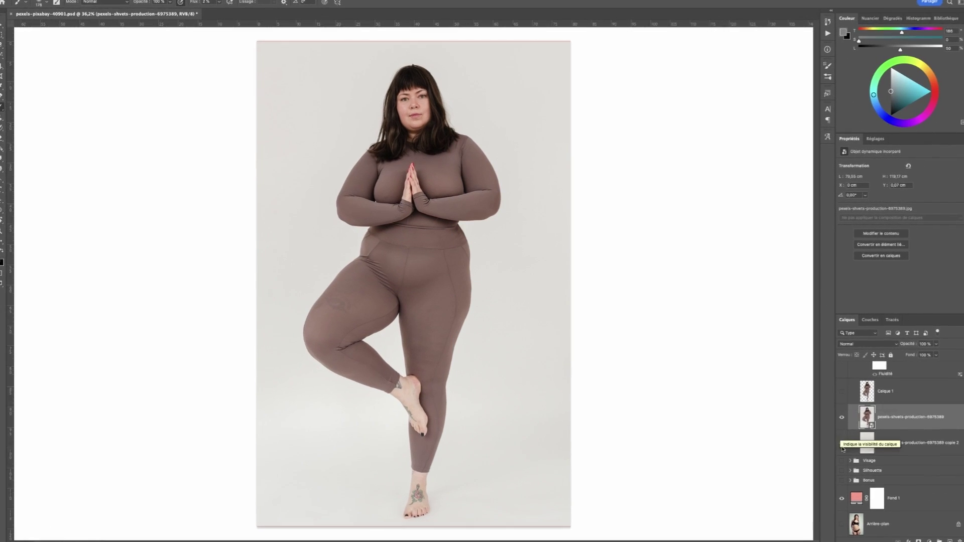
# Rearrange the original photo and background copy layers beneath the Calque 1 cutout
pyautogui.moveTo(898, 452); pyautogui.dragTo(901, 414)
pyautogui.click(852, 395)
pyautogui.moveTo(926, 461); pyautogui.dragTo(883, 397)
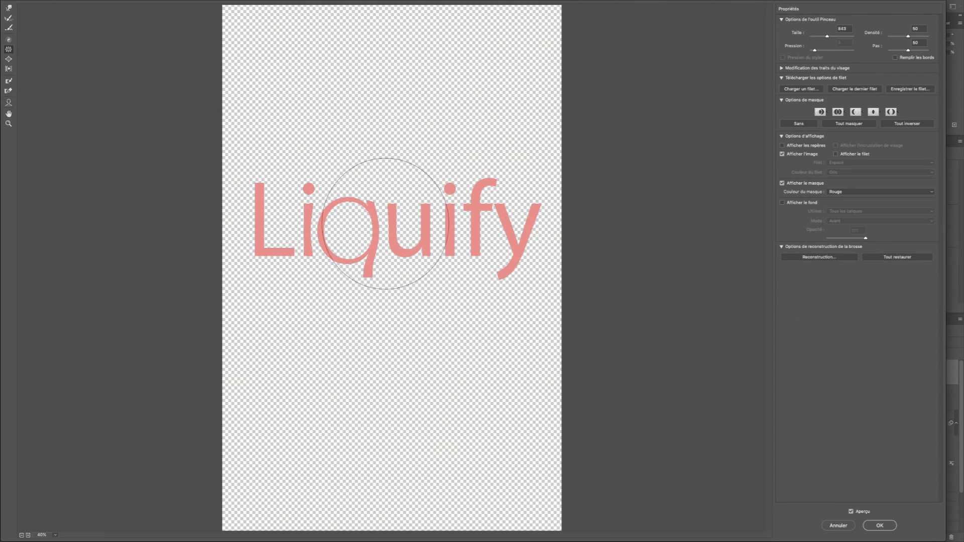
# Shrink the end of the word "Liquify" using an enlarged Pucker brush
pyautogui.press(']')
pyautogui.press(']')
pyautogui.press(']')
pyautogui.press(']')
pyautogui.moveTo(461, 224); pyautogui.dragTo(434, 225)
# Stretch the lower ends of the L and y inward with Forward Warp and twirl the letter q
pyautogui.click(8, 8)
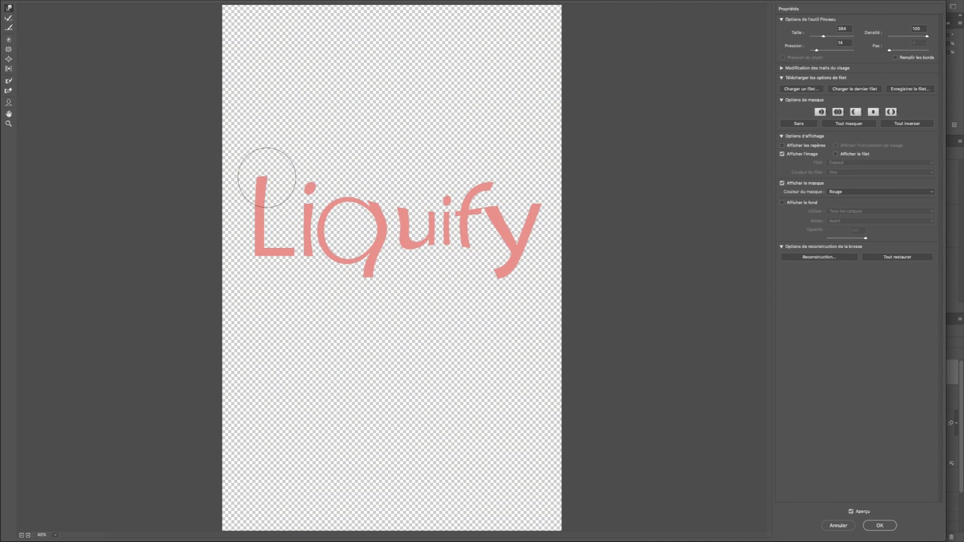
pyautogui.moveTo(817, 51); pyautogui.dragTo(852, 51)
pyautogui.moveTo(279, 241); pyautogui.dragTo(337, 318)
pyautogui.moveTo(502, 271); pyautogui.dragTo(417, 302)
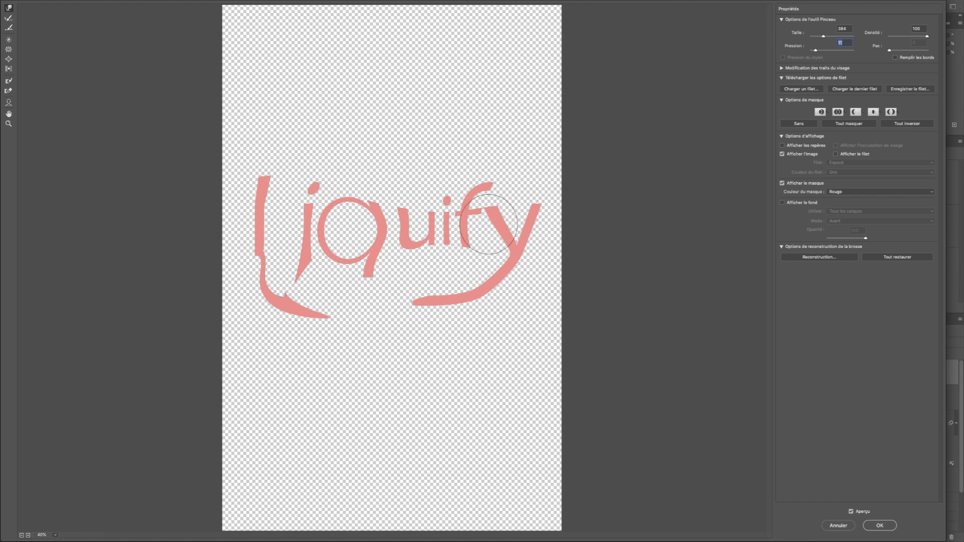
pyautogui.click(9, 40)
pyautogui.moveTo(389, 234)
pyautogui.mouseDown()
pyautogui.moveTo(392, 222)
pyautogui.moveTo(360, 219)
pyautogui.moveTo(400, 229)
pyautogui.mouseUp()
# Brush over the distorted "Liquify" lettering with the Reconstruct tool, progressively enlarging the brush, to restore its shape
pyautogui.click(8, 18)
pyautogui.moveTo(471, 208)
pyautogui.mouseDown()
pyautogui.moveTo(510, 165)
pyautogui.moveTo(424, 240)
pyautogui.moveTo(301, 251)
pyautogui.mouseUp()
pyautogui.press(']')
pyautogui.press(']')
pyautogui.press(']')
pyautogui.press(']')
pyautogui.moveTo(380, 316)
pyautogui.mouseDown()
pyautogui.moveTo(427, 237)
pyautogui.moveTo(394, 253)
pyautogui.moveTo(398, 266)
pyautogui.mouseUp()
pyautogui.press(']')
pyautogui.press(']')
pyautogui.press(']')
pyautogui.press(']')
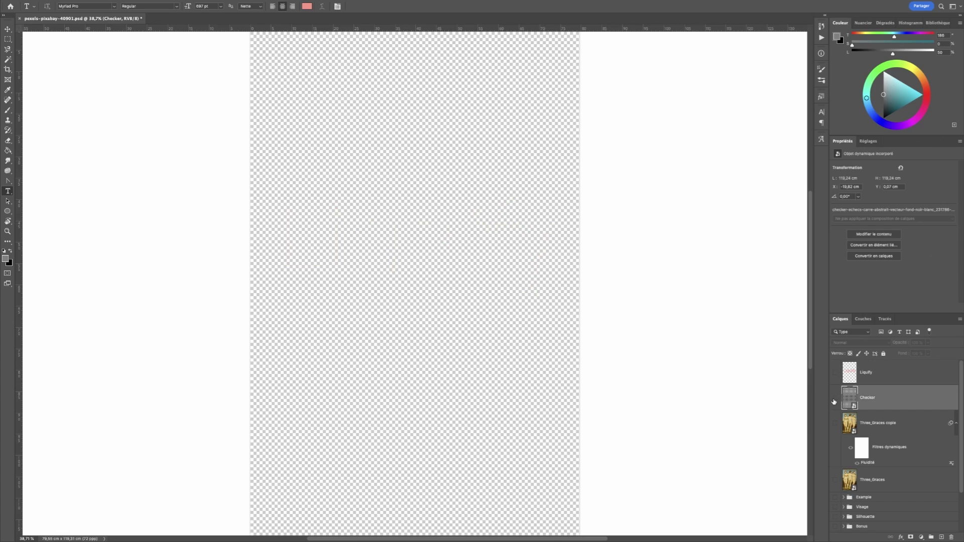
# Show the Checker layer and open the Fluidité filter on it
pyautogui.click(834, 399)
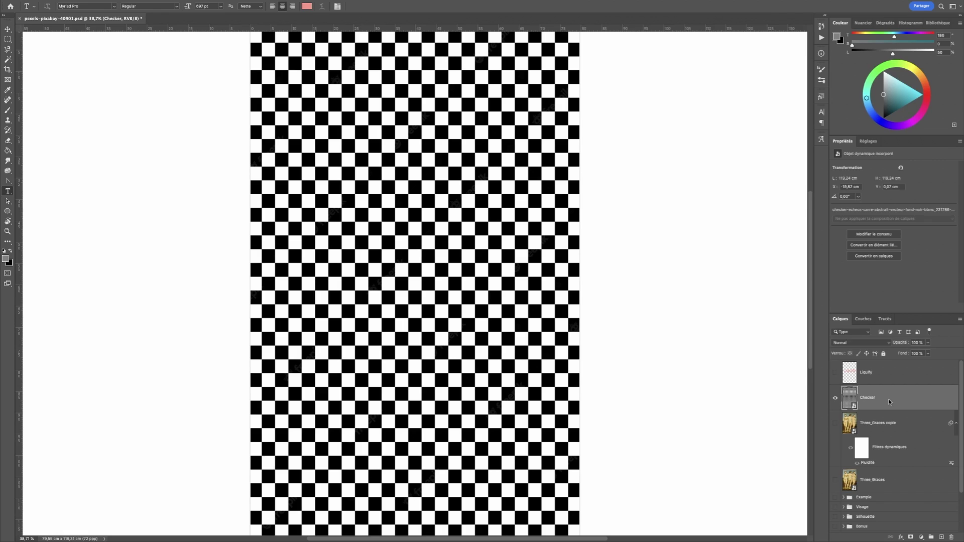
pyautogui.hotkey('shift', 'ctrl', 'x')
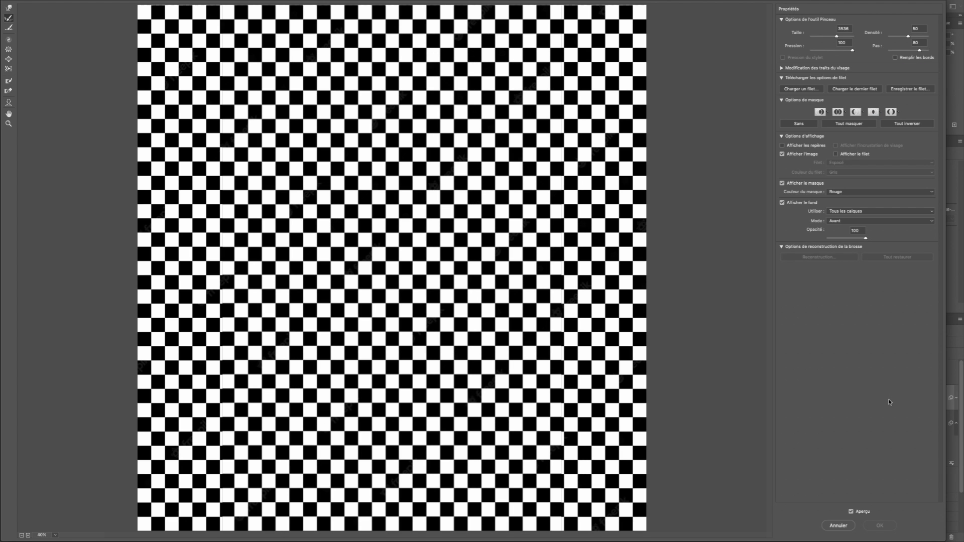
pyautogui.click(846, 527)
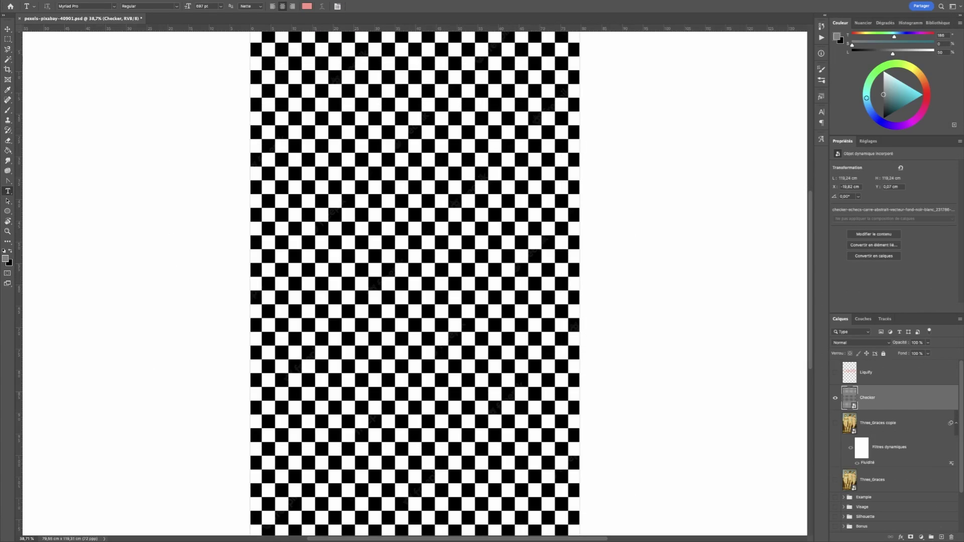
pyautogui.click(203, 1)
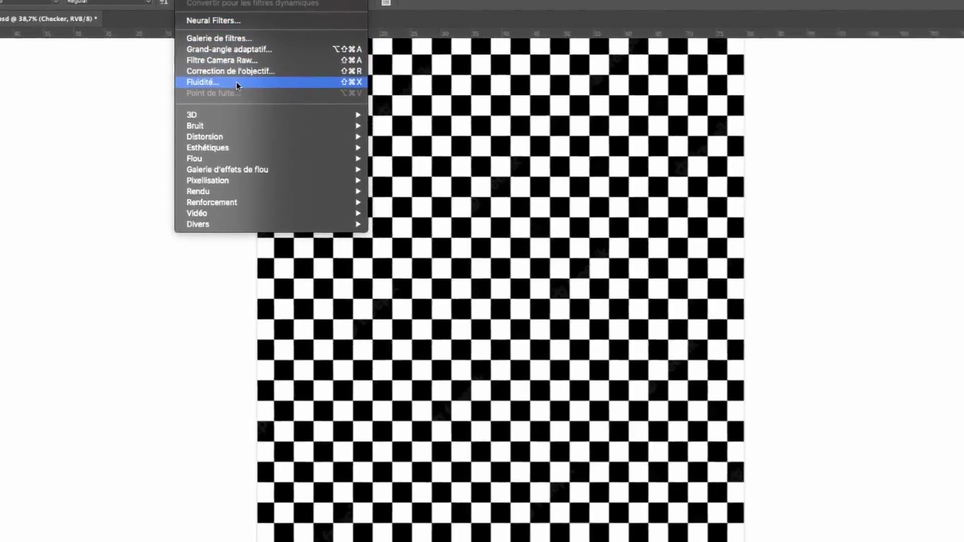
pyautogui.click(237, 96)
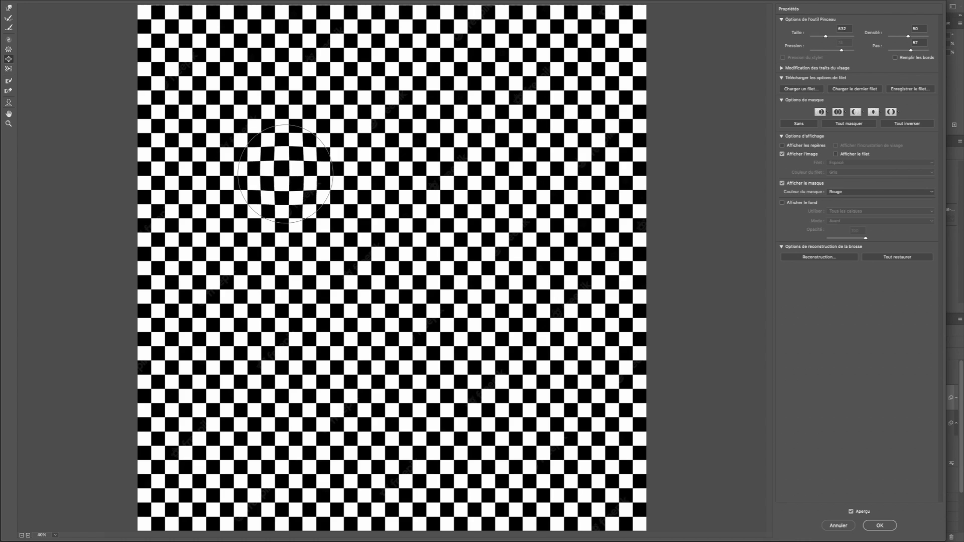
# Bloat two spots on the upper part of the checkerboard and pucker the area between them
pyautogui.click(285, 174)
pyautogui.click(559, 183)
pyautogui.click(9, 49)
pyautogui.click(418, 231)
pyautogui.moveTo(418, 231); pyautogui.dragTo(418, 231)
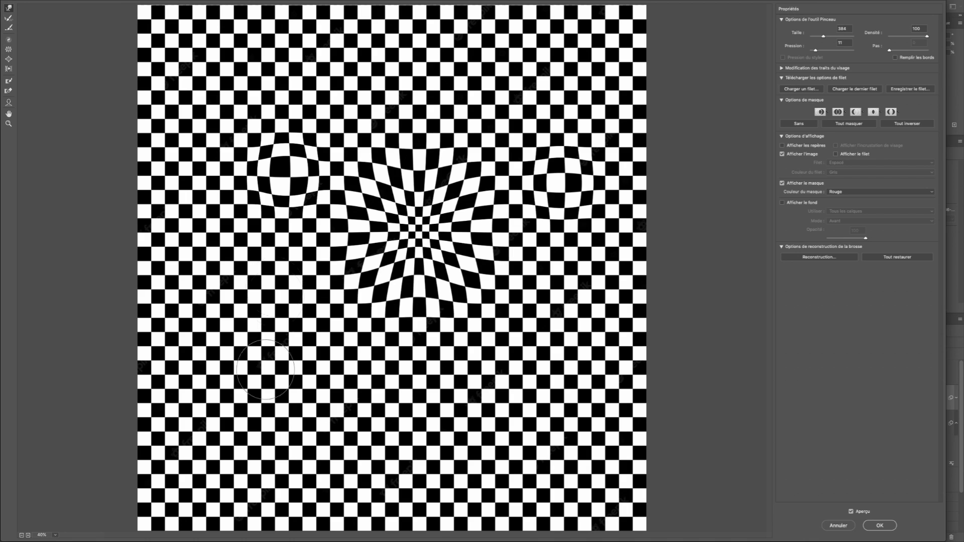
# Distort the checkerboard's outer areas with broad warp strokes, and pinch and twirl spots inside the pattern
pyautogui.press('w')
pyautogui.moveTo(519, 69); pyautogui.dragTo(236, 70)
pyautogui.moveTo(195, 431)
pyautogui.mouseDown()
pyautogui.moveTo(240, 432)
pyautogui.moveTo(588, 256)
pyautogui.moveTo(582, 115)
pyautogui.mouseUp()
pyautogui.moveTo(908, 50); pyautogui.dragTo(927, 50)
pyautogui.click(233, 289)
pyautogui.click(9, 39)
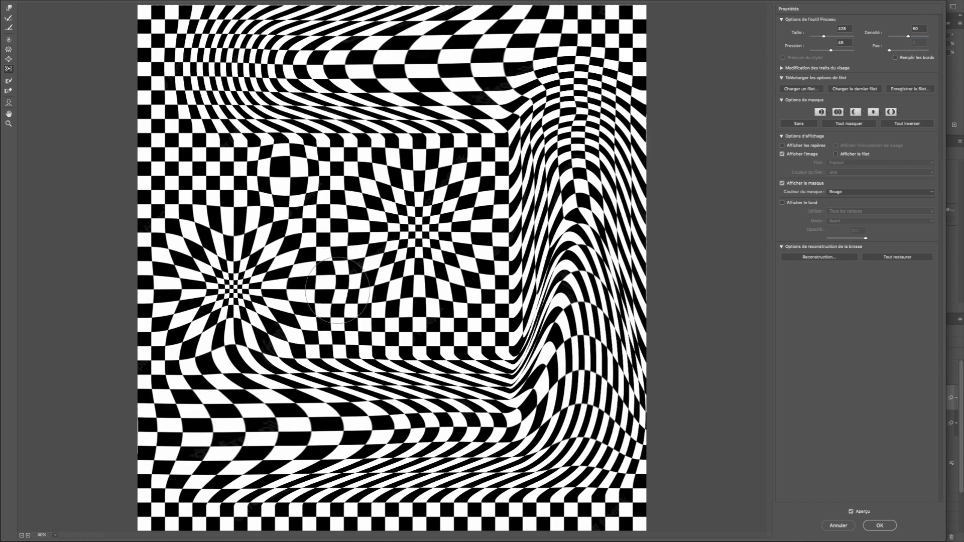
pyautogui.moveTo(419, 228); pyautogui.dragTo(420, 228)
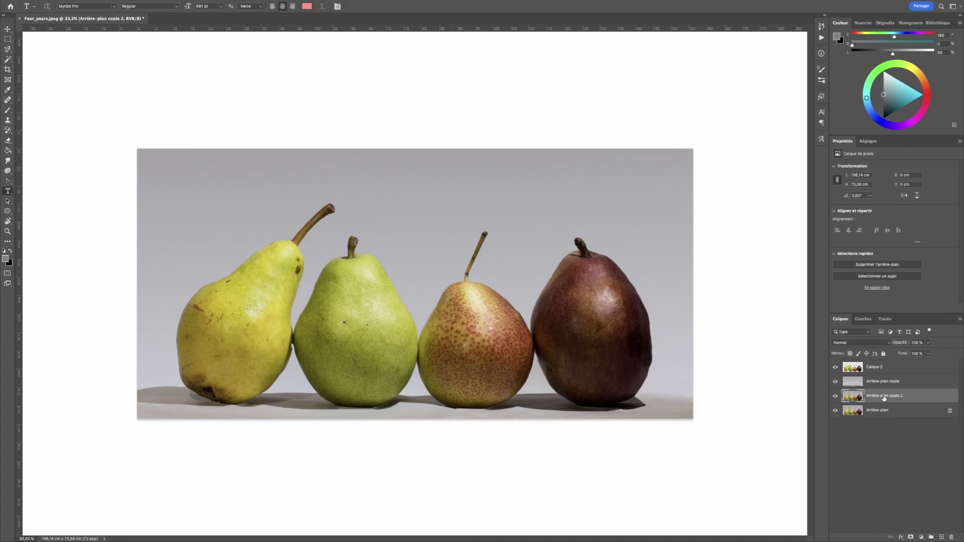
# Move the Arrière-plan copie 2 layer of the pears image directly beneath Calque 2
pyautogui.moveTo(884, 398); pyautogui.dragTo(876, 376)
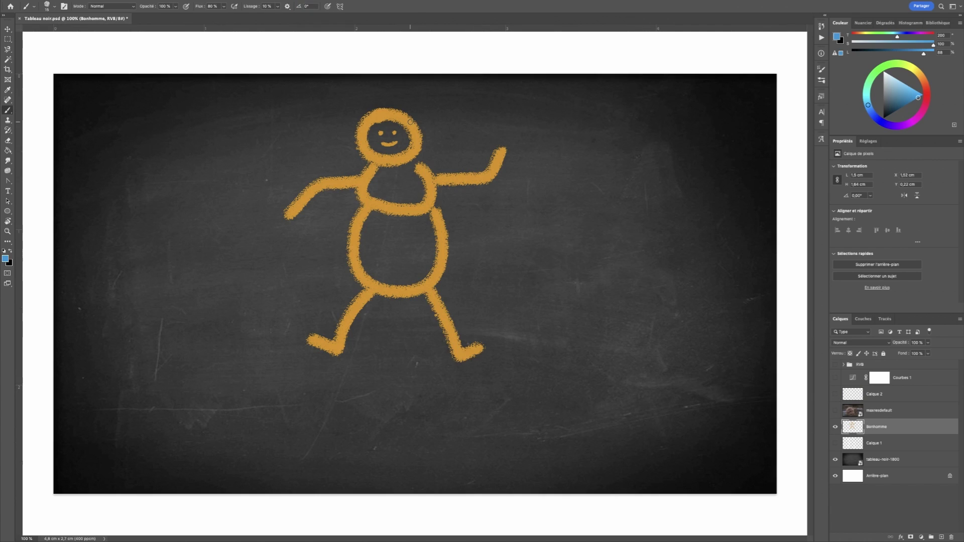
# Stretch the Bonhomme chalk figure downward with a transform and apply it
pyautogui.hotkey('ctrl', 't')
pyautogui.rightClick(414, 272)
pyautogui.click(437, 308)
pyautogui.moveTo(394, 391); pyautogui.dragTo(393, 416)
pyautogui.press('Return')
# Enlarge the chalk brush and paint blue patches over the figure's hips, chest and upper arms
pyautogui.moveTo(506, 277); pyautogui.dragTo(508, 277)
pyautogui.moveTo(358, 288)
pyautogui.mouseDown()
pyautogui.moveTo(367, 287)
pyautogui.moveTo(363, 311)
pyautogui.mouseUp()
pyautogui.moveTo(441, 289); pyautogui.dragTo(442, 304)
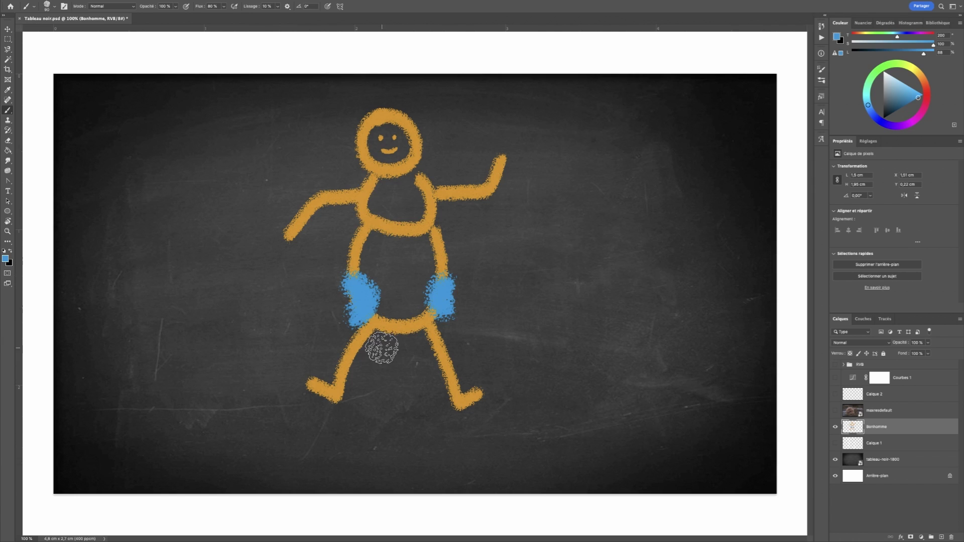
pyautogui.moveTo(382, 210)
pyautogui.mouseDown()
pyautogui.moveTo(427, 218)
pyautogui.moveTo(469, 190)
pyautogui.mouseUp()
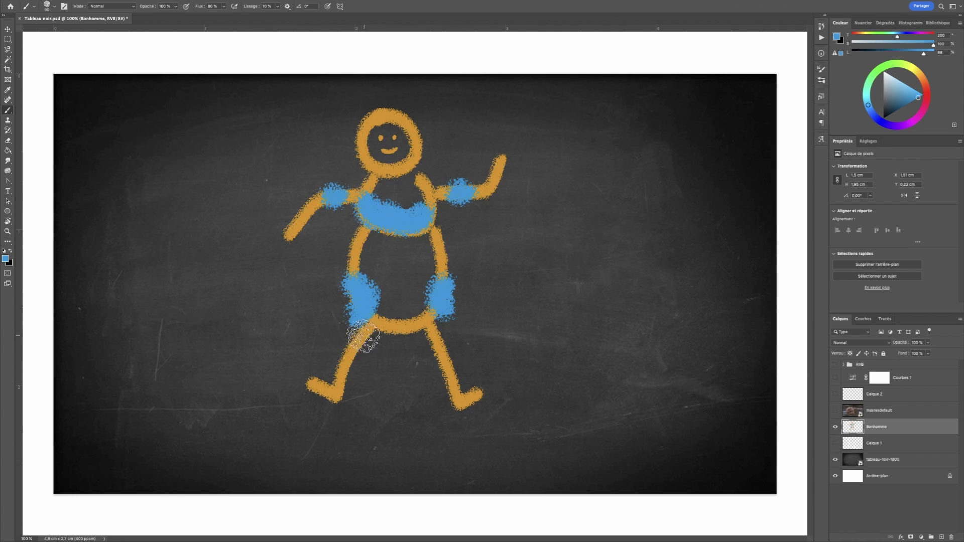
pyautogui.moveTo(398, 291)
pyautogui.mouseDown()
pyautogui.moveTo(389, 141)
pyautogui.moveTo(397, 150)
pyautogui.mouseUp()
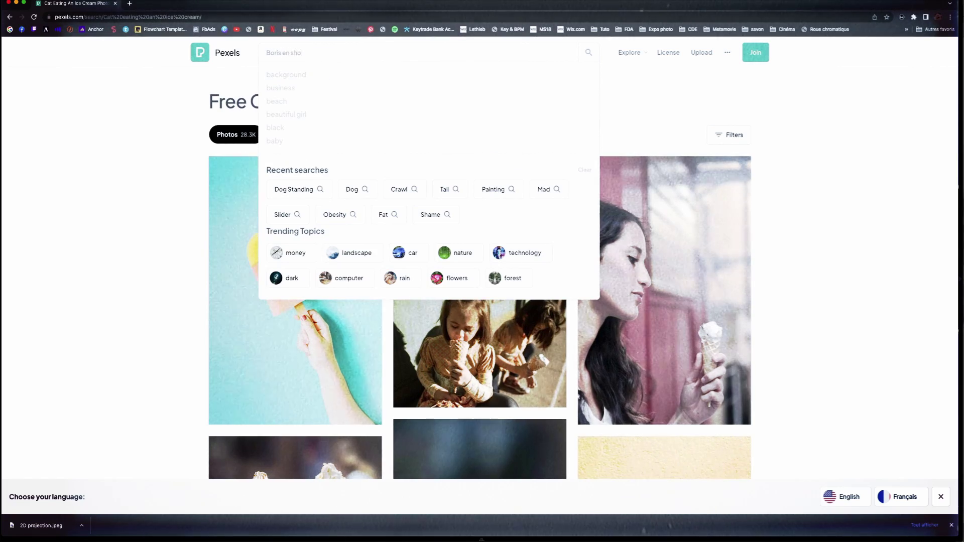
# Switch to Pexels in the browser and search for "Boris en short"
pyautogui.write('rt')
pyautogui.press('Return')
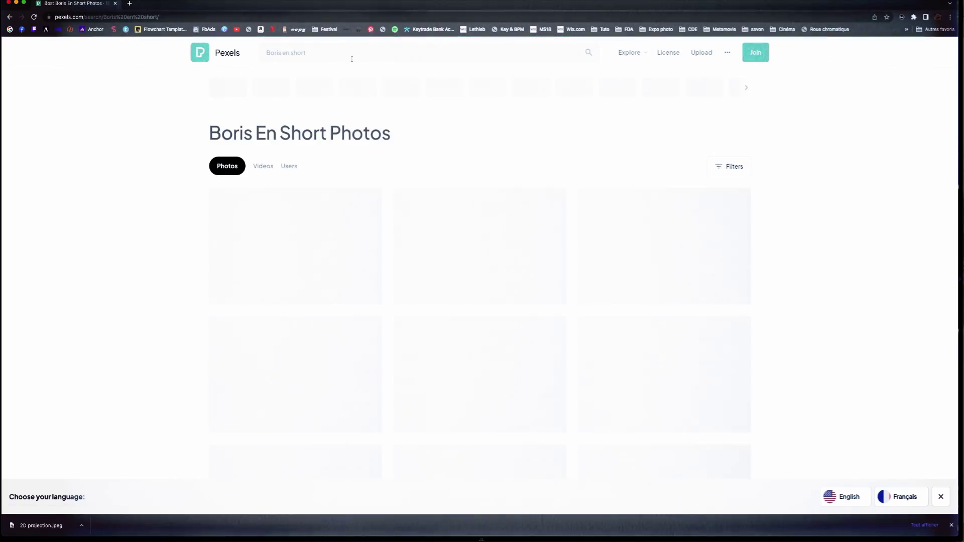
# Browse the Pexels photo results for "Boris en short"
pyautogui.scroll(-1, 595, 140)
pyautogui.scroll(-6, 594, 141)
pyautogui.scroll(-10, 594, 143)
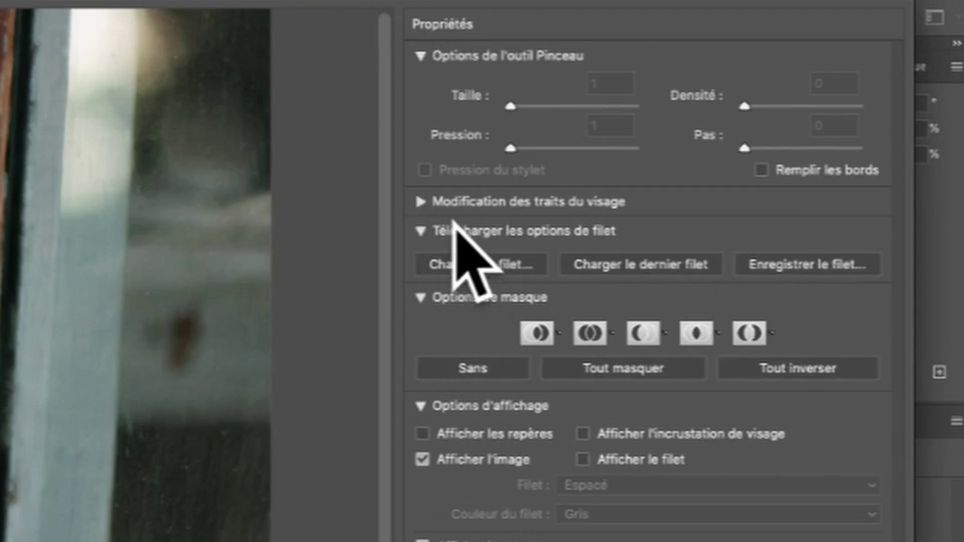
# Expand Liquify's facial feature options for the portrait and try an eye size of 100
pyautogui.click(421, 202)
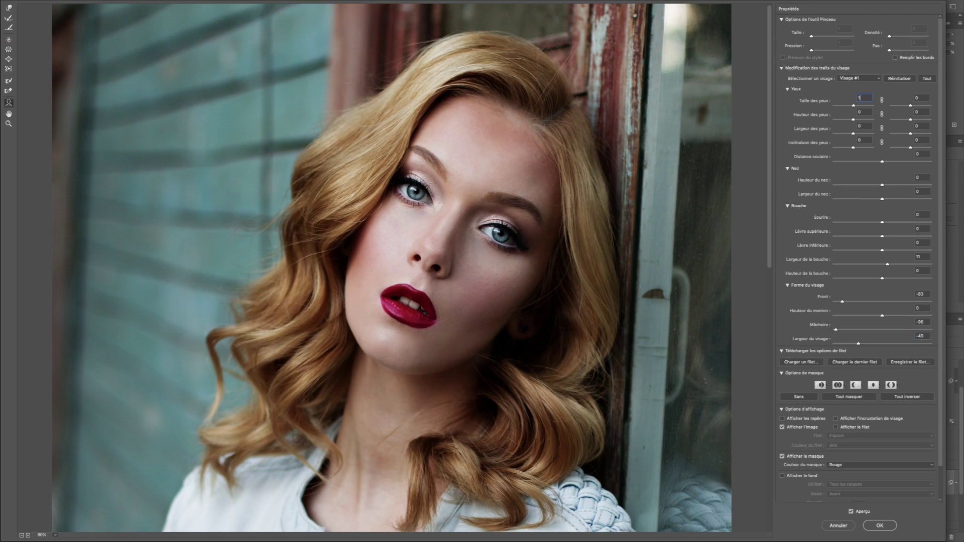
pyautogui.write('100')
pyautogui.moveTo(866, 100); pyautogui.dragTo(789, 101)
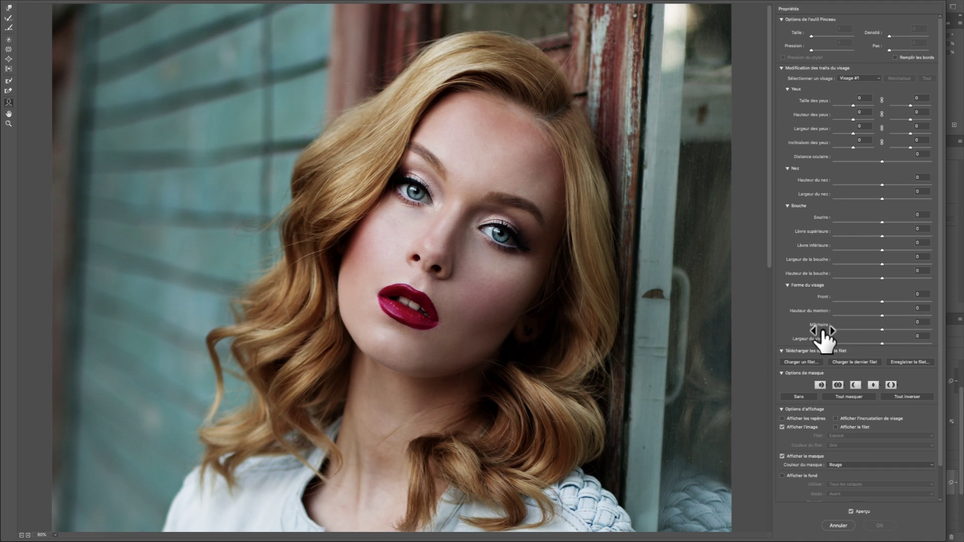
# Reshape the portrait's face with jaw -96, forehead -83, mouth width 11, face width -49 and both eye sizes 11
pyautogui.moveTo(821, 329); pyautogui.dragTo(798, 330)
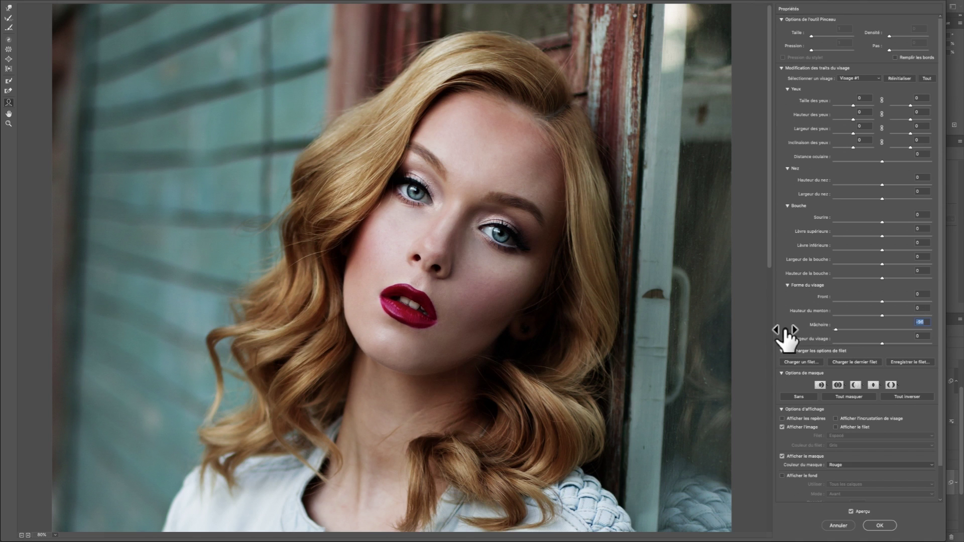
pyautogui.moveTo(826, 297); pyautogui.dragTo(787, 303)
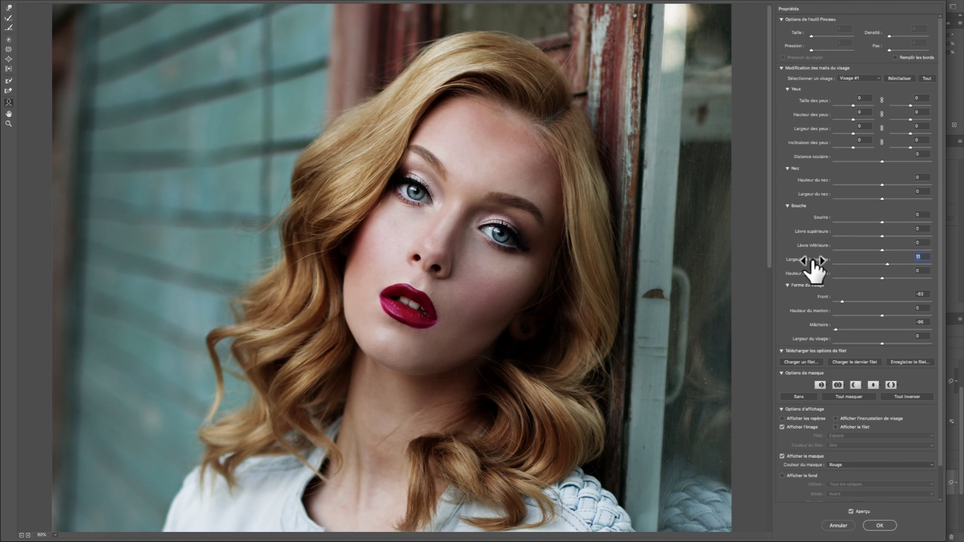
pyautogui.scroll(-2, 813, 301)
pyautogui.moveTo(819, 304); pyautogui.dragTo(796, 308)
# Toggle the Liquify preview repeatedly to compare the portrait before and after the face adjustments
pyautogui.click(850, 511)
pyautogui.click(851, 511)
pyautogui.click(851, 511)
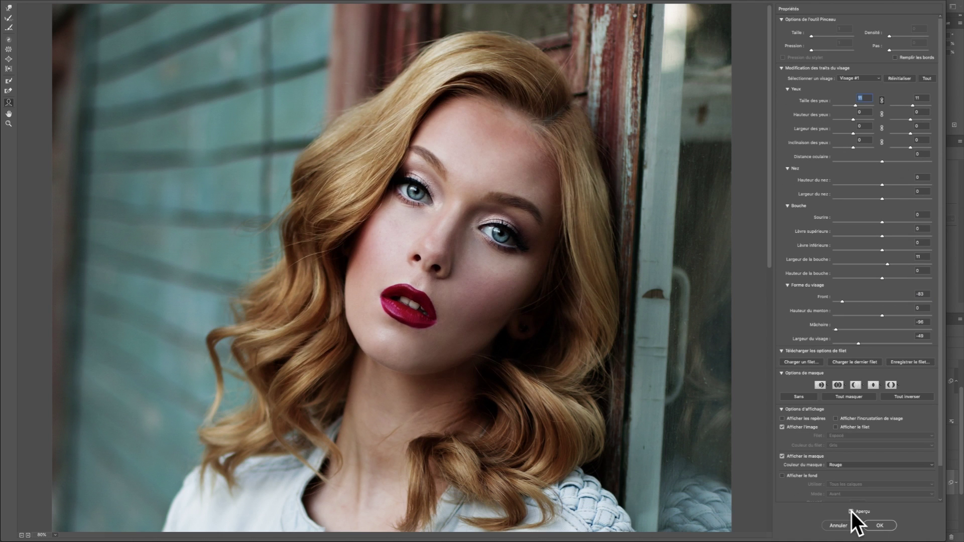
pyautogui.click(850, 511)
pyautogui.click(851, 511)
pyautogui.click(851, 511)
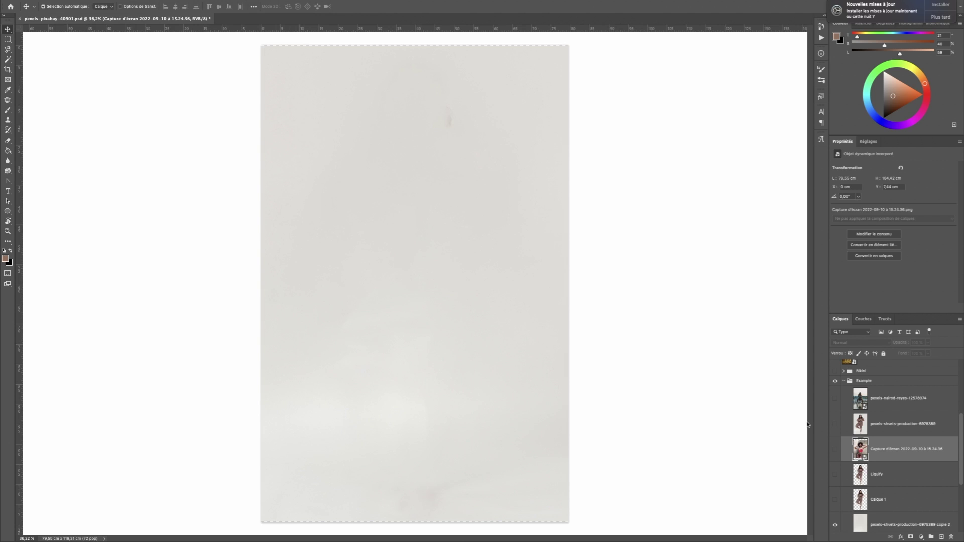
# Show the pexels-shvets-production-6975389 layer, move it directly beneath Calque 1 and hide its copie 2 background layer
pyautogui.scroll(-2, 866, 467)
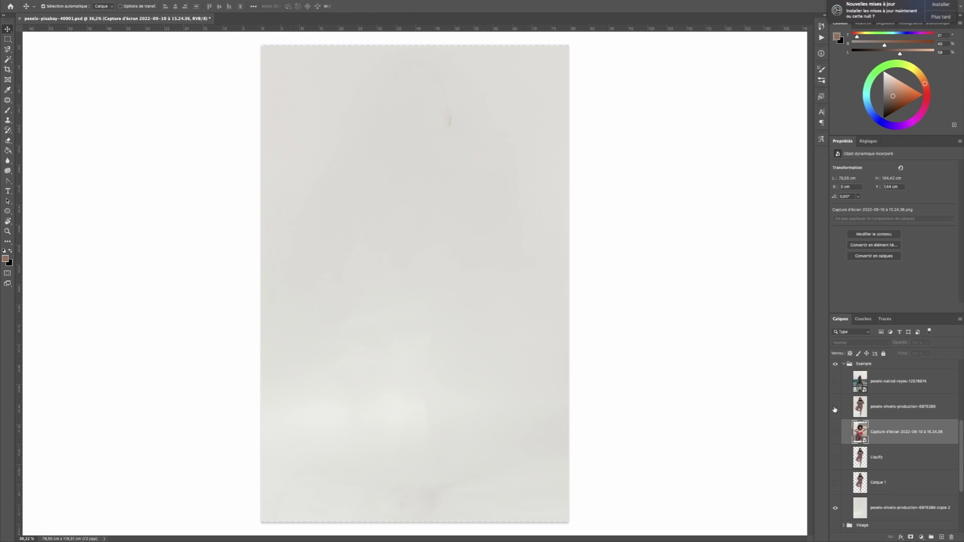
pyautogui.click(835, 408)
pyautogui.moveTo(871, 409); pyautogui.dragTo(871, 429)
pyautogui.moveTo(872, 428); pyautogui.dragTo(866, 494)
pyautogui.click(835, 508)
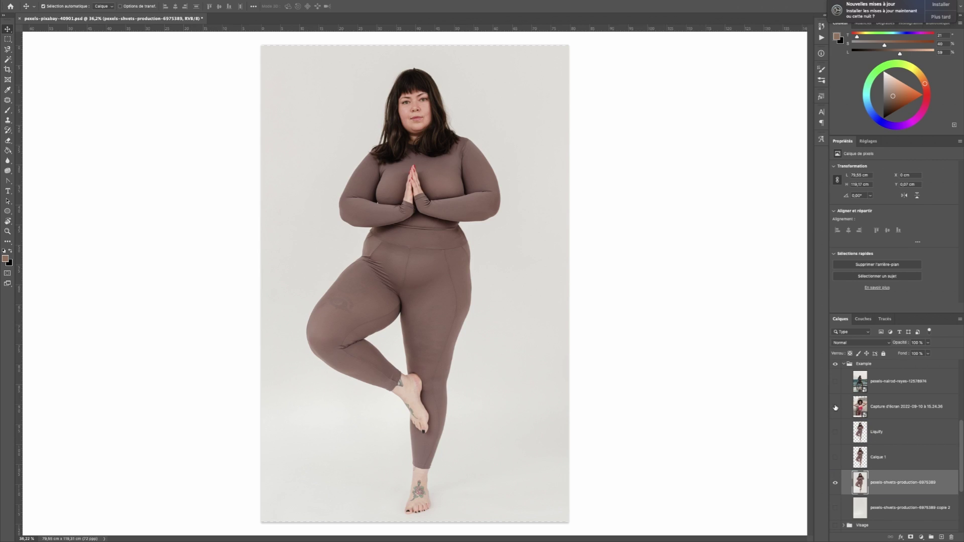
# View the Capture d'écran 2022-09-10 à 15.24.36 layer on its own and return to showing only the yoga photo layer
pyautogui.click(835, 483)
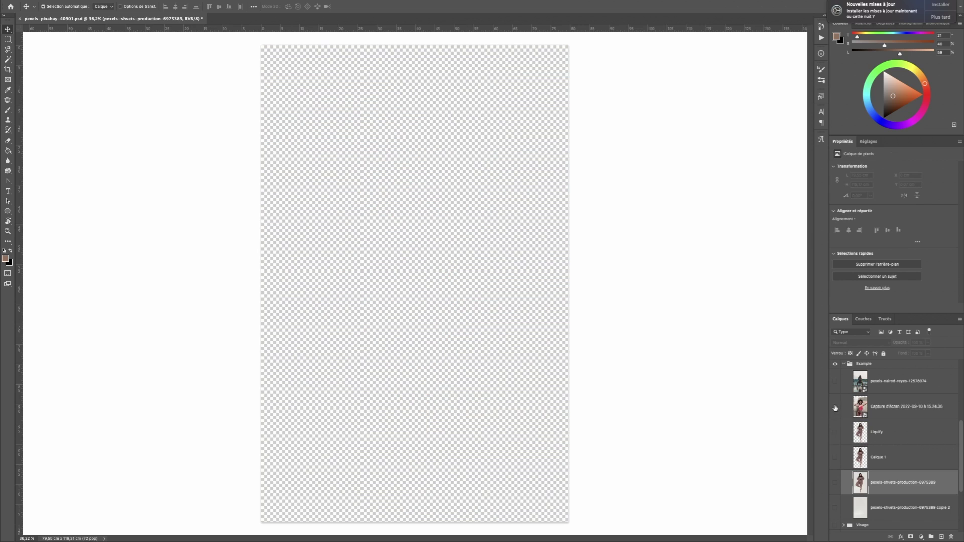
pyautogui.click(836, 408)
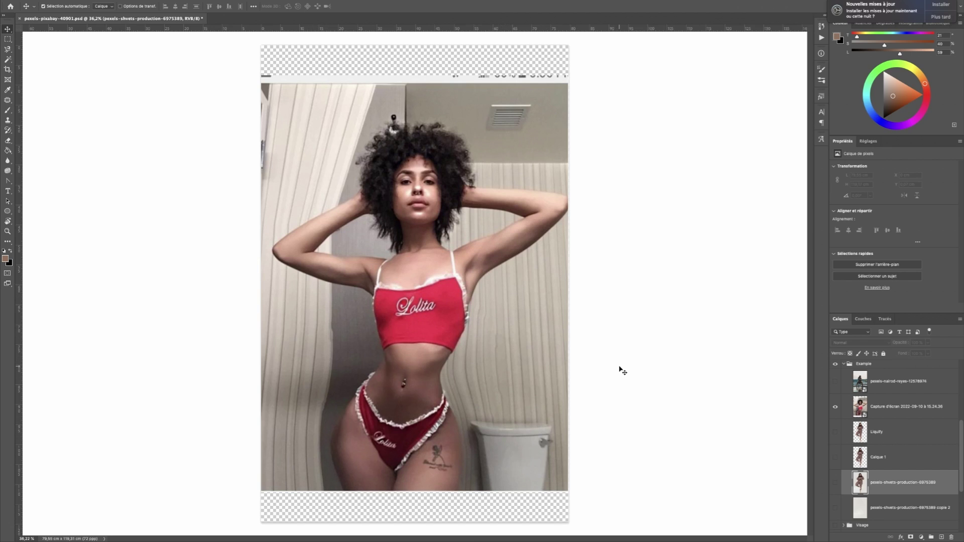
pyautogui.keyDown('alt'); pyautogui.click(835, 483); pyautogui.keyUp('alt')
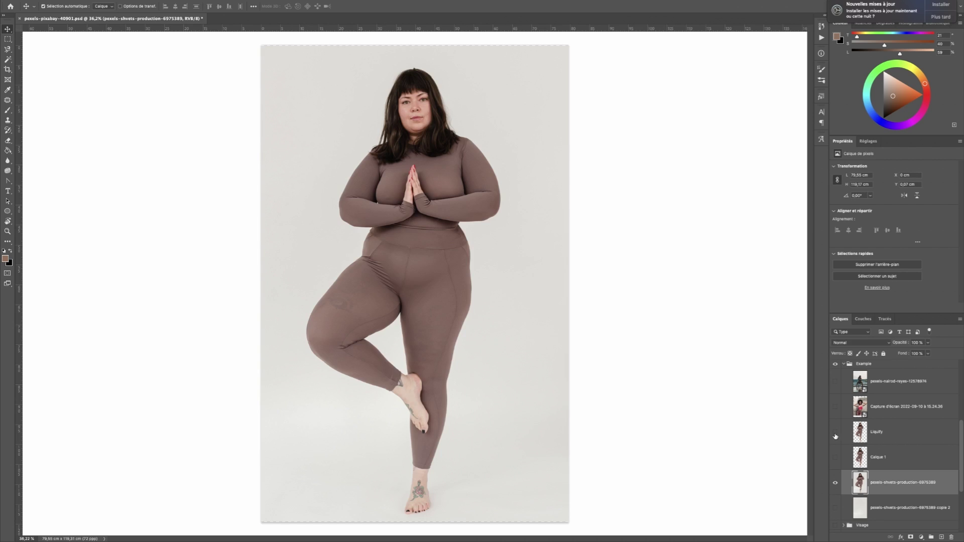
# Select the woman with Select Subject, copy her to a new layer named Liquify and hide the original photo layer
pyautogui.click(876, 276)
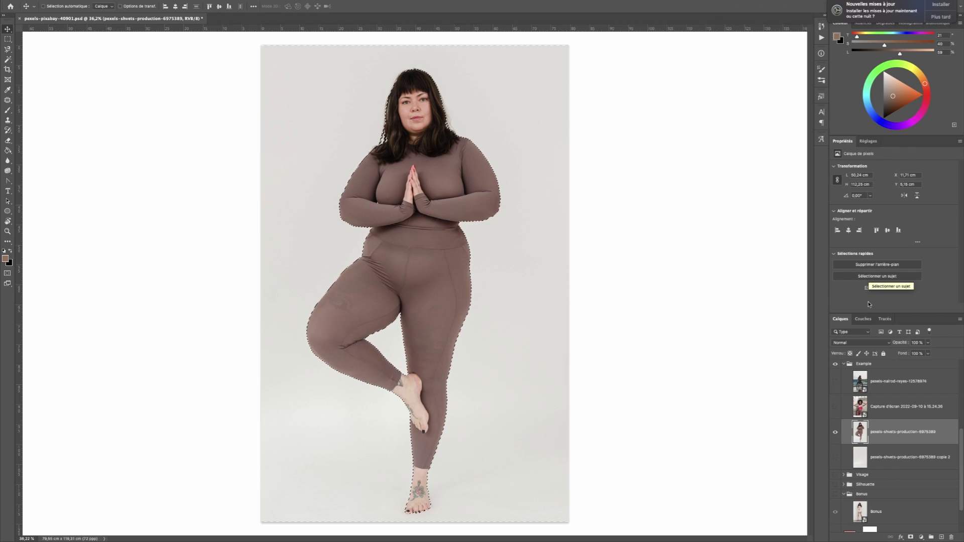
pyautogui.hotkey('ctrl', 'j')
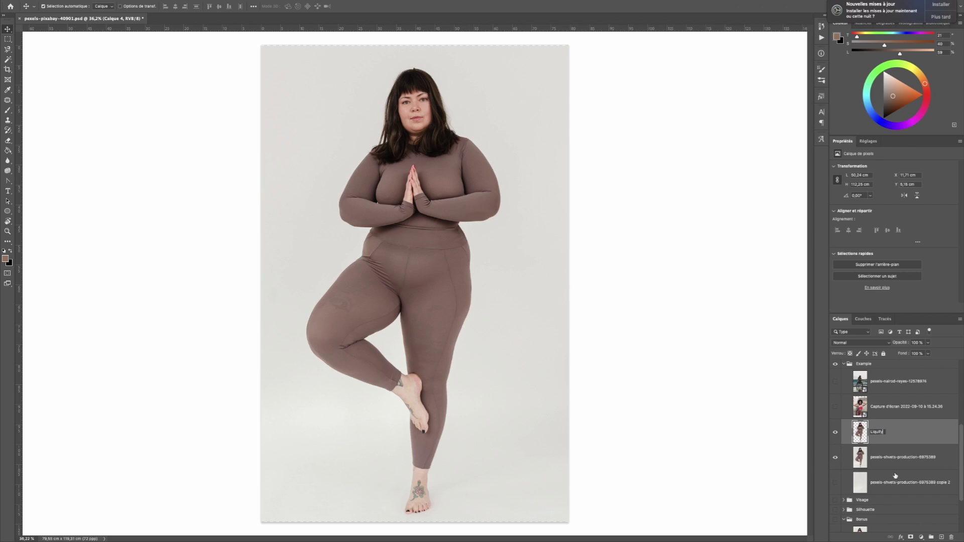
pyautogui.press('Return')
pyautogui.click(834, 459)
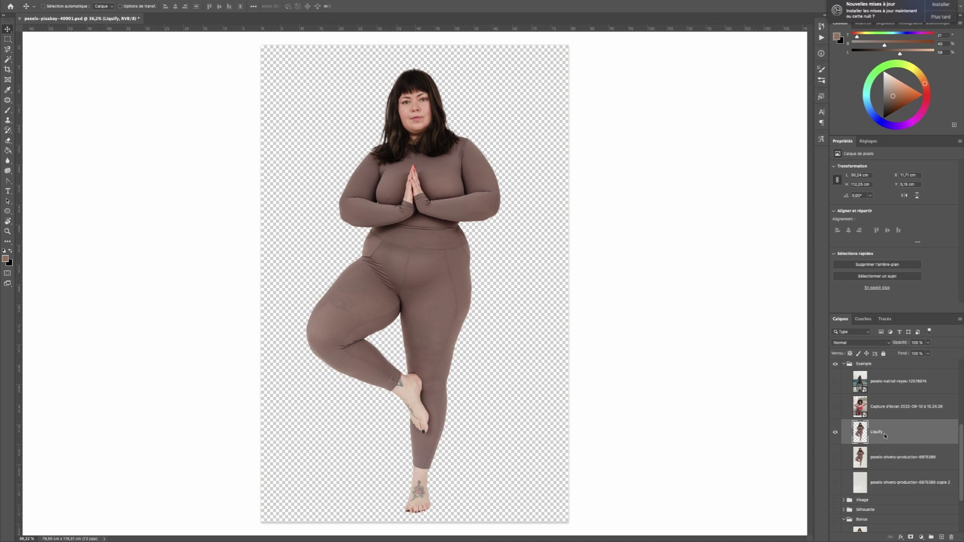
# Open the Liquify filter on the cutout layer and set the Forward Warp brush to size 882 and pressure 57
pyautogui.press('shift+super+x')
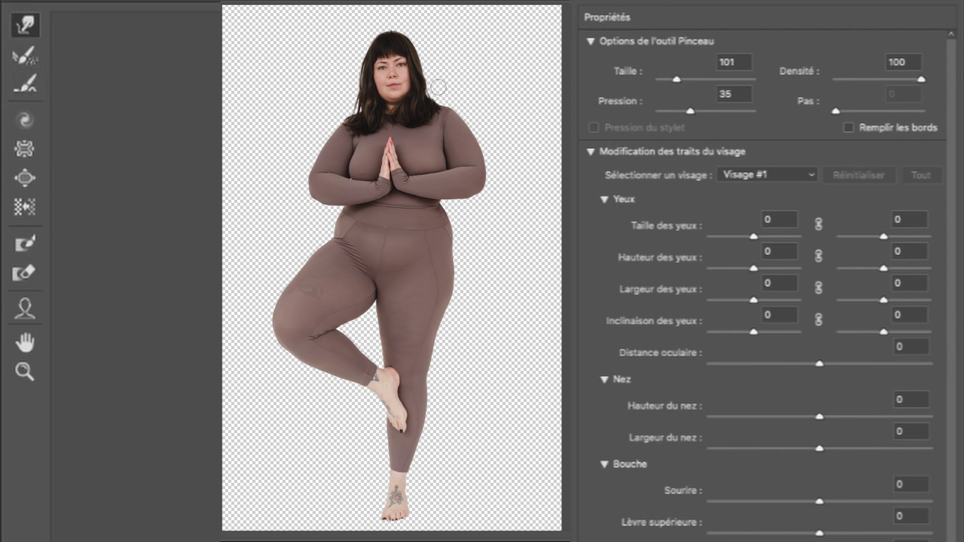
pyautogui.moveTo(433, 99)
pyautogui.mouseDown()
pyautogui.moveTo(561, 98)
pyautogui.moveTo(535, 108)
pyautogui.moveTo(563, 166)
pyautogui.moveTo(563, 102)
pyautogui.mouseUp()
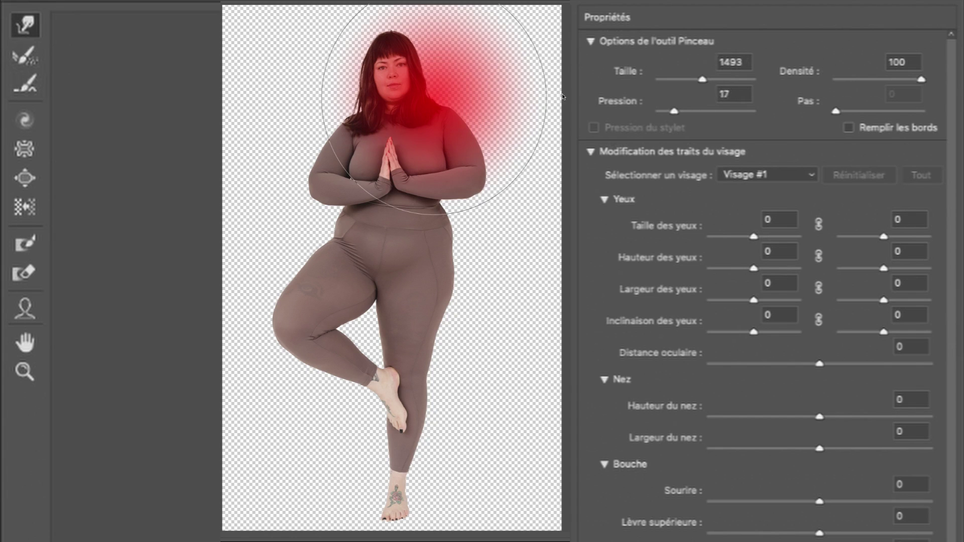
pyautogui.moveTo(563, 146)
pyautogui.mouseDown()
pyautogui.moveTo(565, 219)
pyautogui.moveTo(566, 165)
pyautogui.mouseUp()
pyautogui.moveTo(442, 161); pyautogui.dragTo(425, 160)
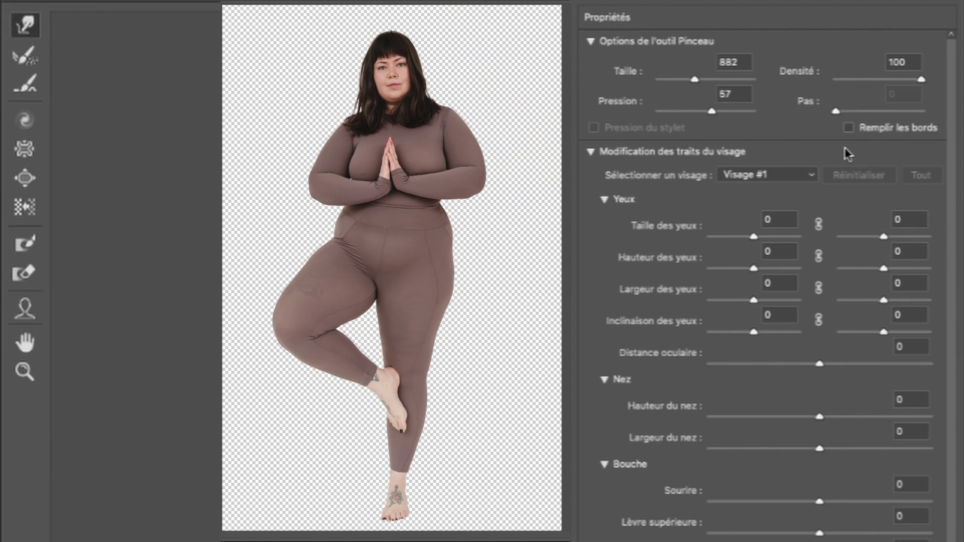
# Try the Forward Warp brush with density 0 and set the density back to 100
pyautogui.moveTo(921, 79); pyautogui.dragTo(816, 85)
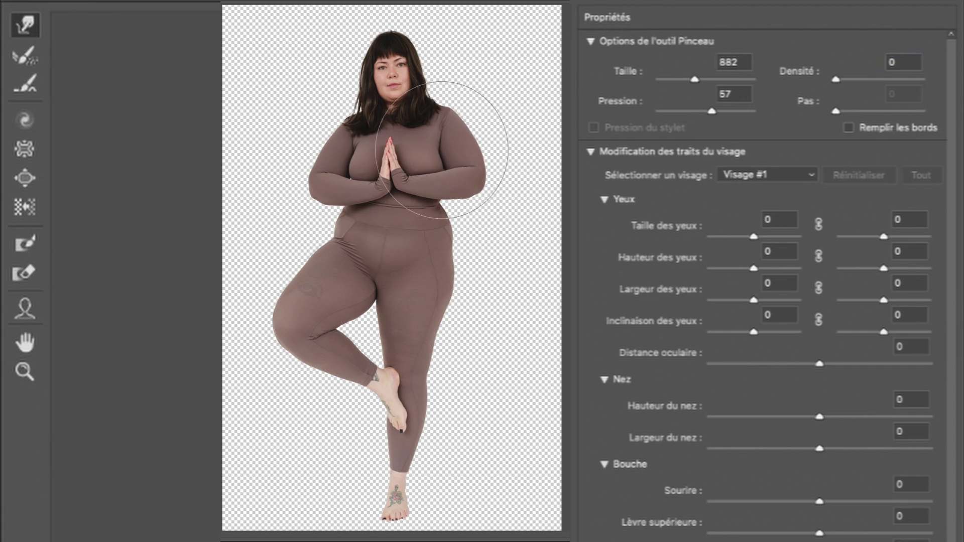
pyautogui.click(898, 62)
pyautogui.write('100')
pyautogui.press('Return')
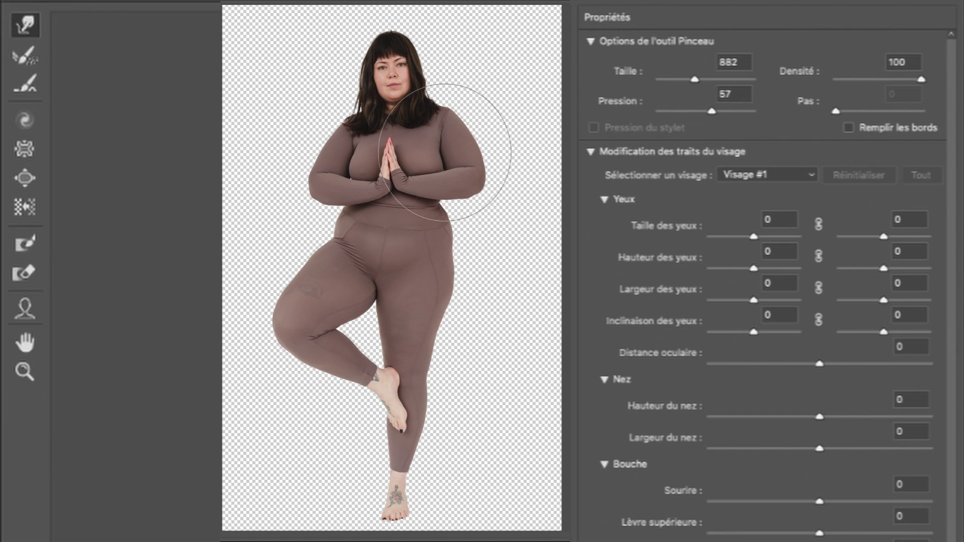
# Nudge the body's hip and waist contours inward with brush pressure 39 and density 58, reducing the brush size to 490
pyautogui.moveTo(711, 111); pyautogui.dragTo(695, 111)
pyautogui.click(886, 79)
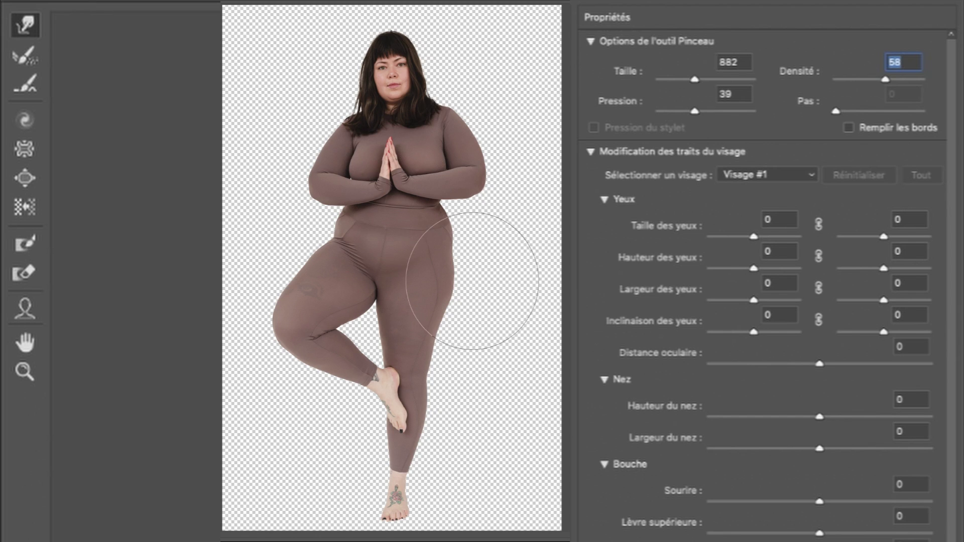
pyautogui.moveTo(457, 293); pyautogui.dragTo(448, 291)
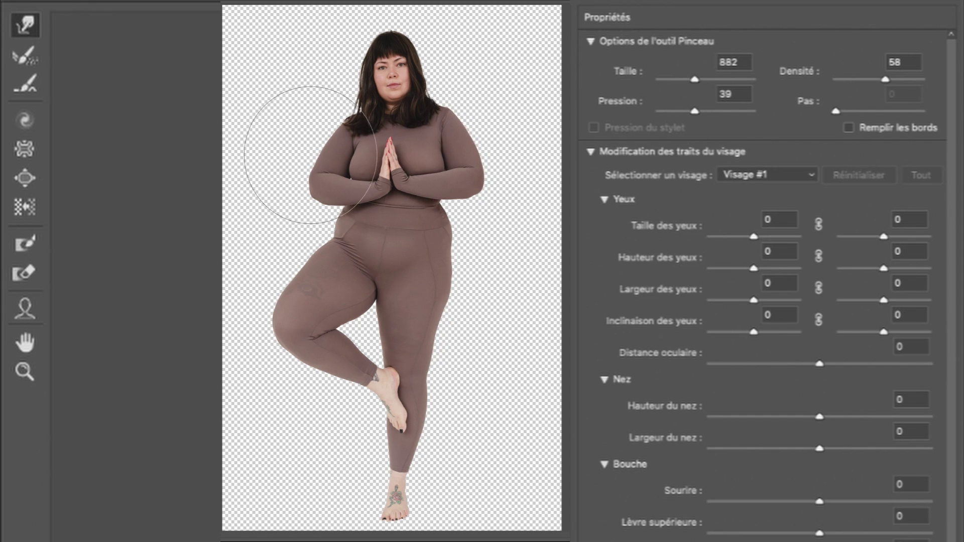
pyautogui.moveTo(362, 314); pyautogui.dragTo(330, 316)
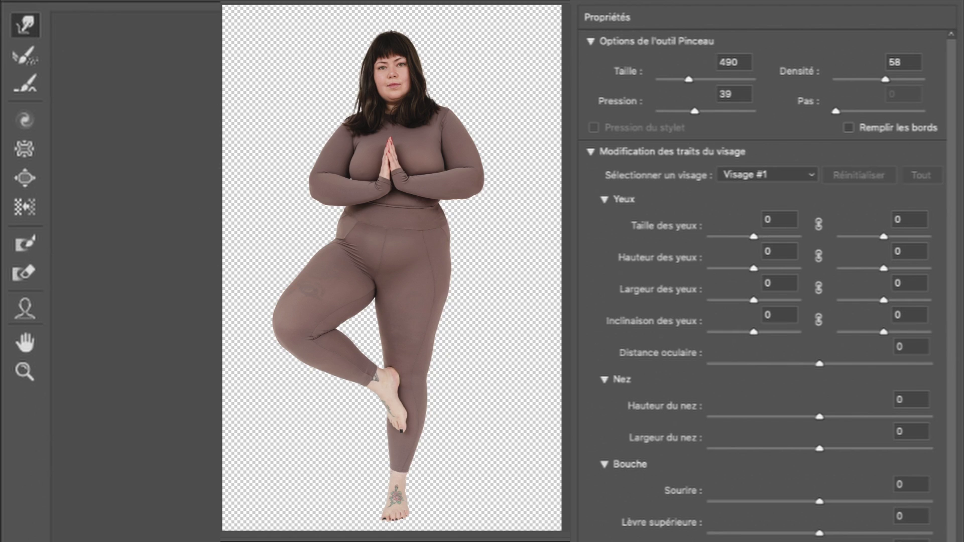
# Push the woman's waist outward with the Forward Warp tool and restore the distorted area with the Reconstruct tool
pyautogui.moveTo(337, 214); pyautogui.dragTo(481, 236)
pyautogui.moveTo(534, 262)
pyautogui.mouseDown()
pyautogui.moveTo(490, 233)
pyautogui.moveTo(439, 232)
pyautogui.moveTo(471, 235)
pyautogui.mouseUp()
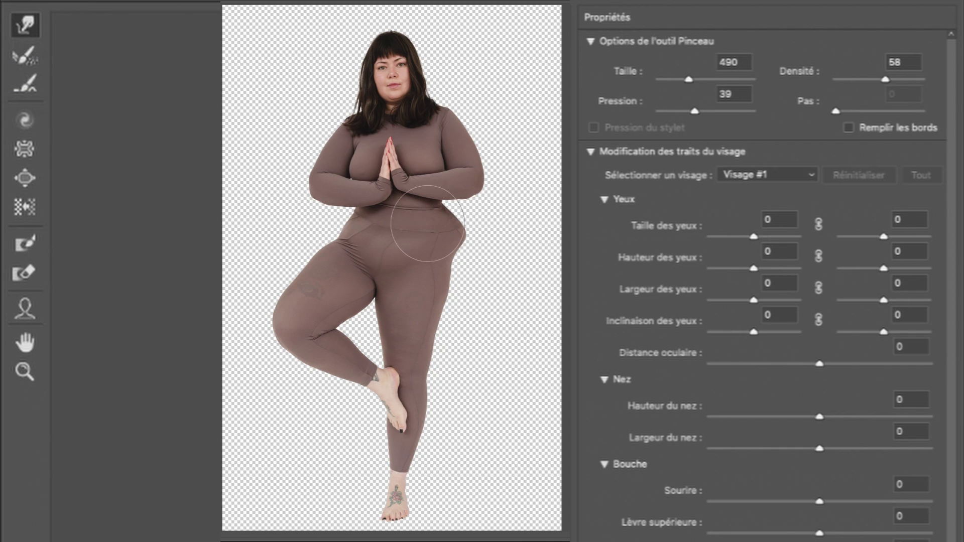
pyautogui.click(24, 55)
pyautogui.moveTo(467, 242); pyautogui.dragTo(206, 243)
pyautogui.moveTo(495, 293)
pyautogui.mouseDown()
pyautogui.moveTo(469, 274)
pyautogui.moveTo(482, 345)
pyautogui.moveTo(506, 339)
pyautogui.moveTo(535, 393)
pyautogui.moveTo(485, 338)
pyautogui.moveTo(473, 369)
pyautogui.mouseUp()
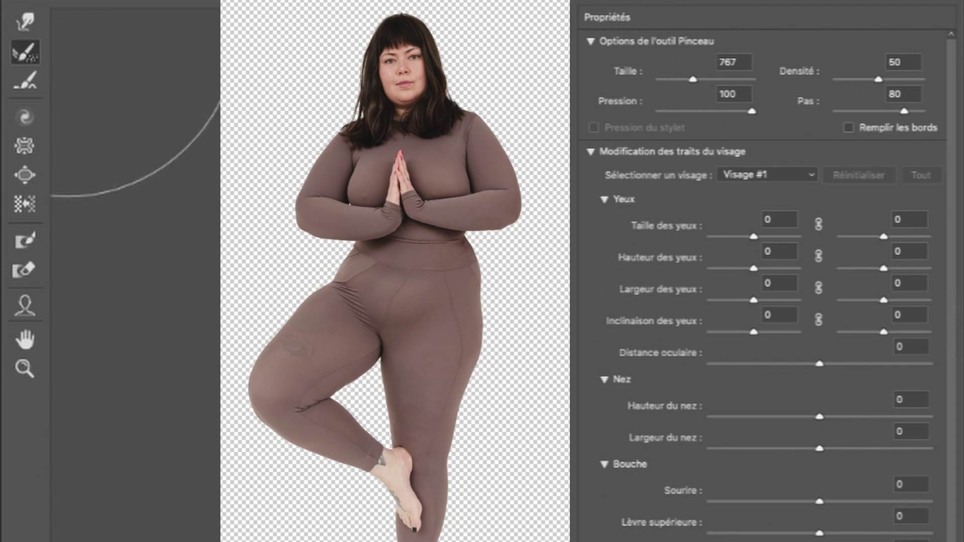
# Push the standing leg's outer hip slightly inward with the Forward Warp tool
pyautogui.click(24, 21)
pyautogui.moveTo(491, 350); pyautogui.dragTo(477, 348)
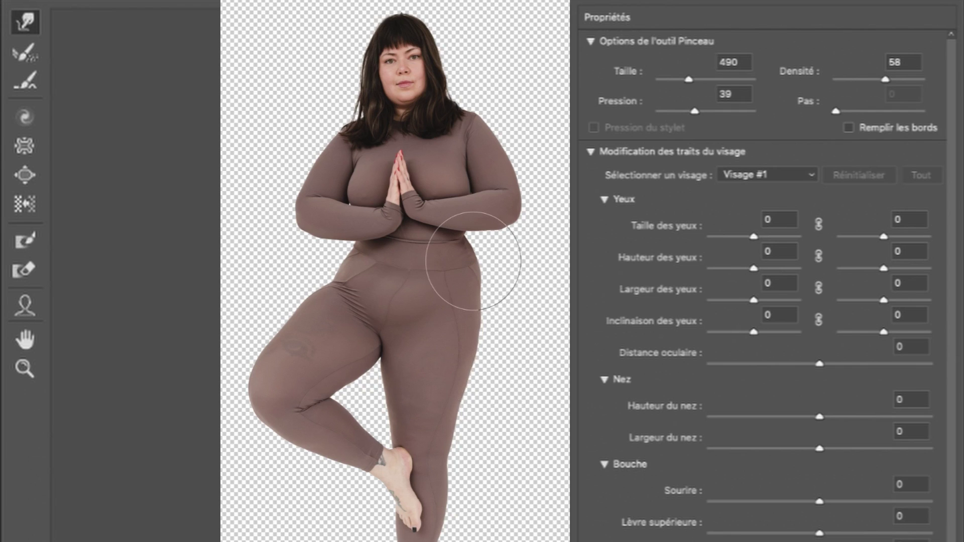
pyautogui.click(28, 82)
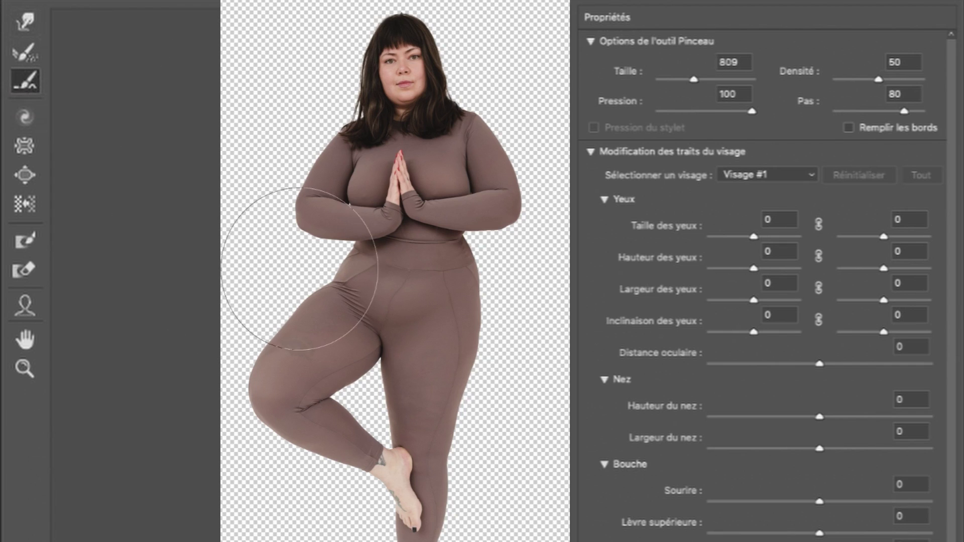
pyautogui.click(26, 23)
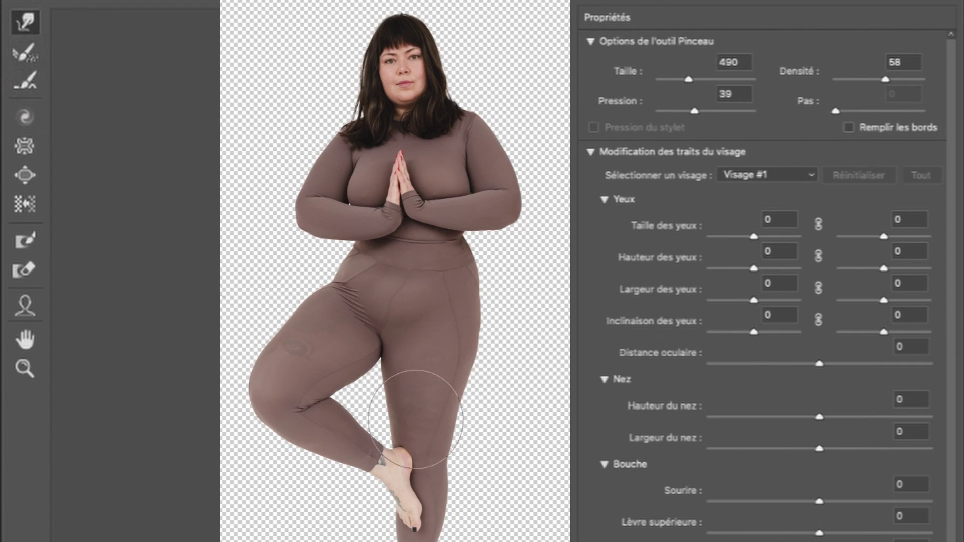
# Warp a bulge outward at the standing leg's knee, try restoring it with the Reconstruct tool and undo that restoration
pyautogui.moveTo(422, 410); pyautogui.dragTo(497, 432)
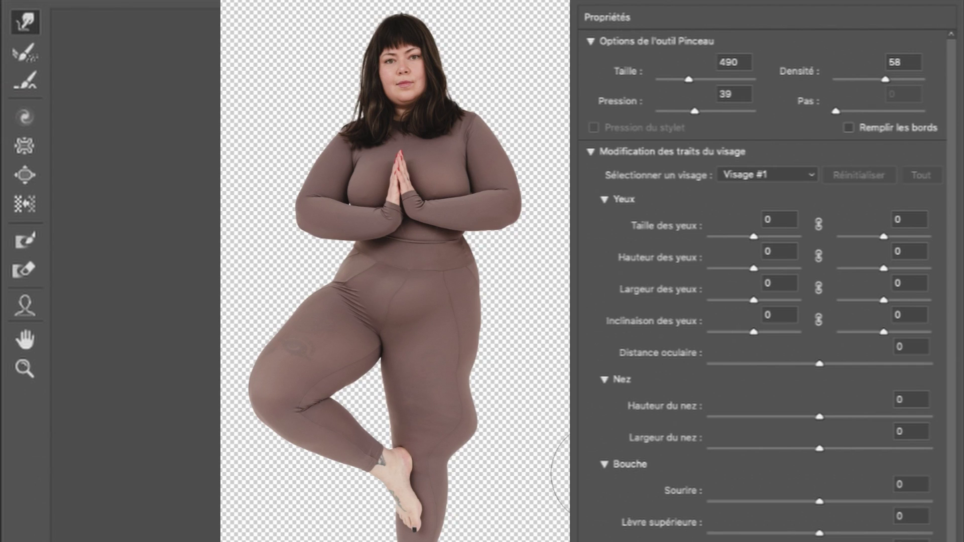
pyautogui.click(25, 52)
pyautogui.moveTo(539, 467)
pyautogui.mouseDown()
pyautogui.moveTo(457, 427)
pyautogui.moveTo(635, 522)
pyautogui.mouseUp()
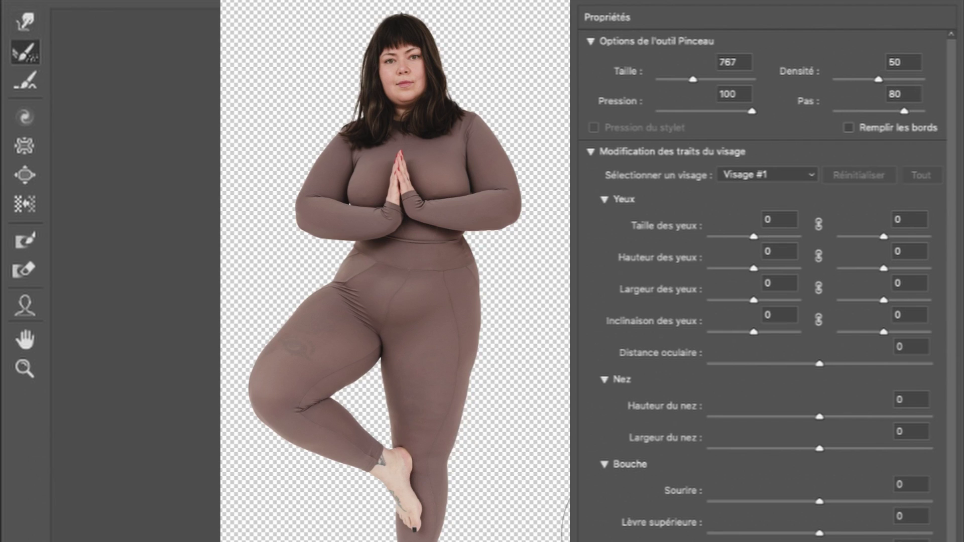
pyautogui.hotkey('ctrl', 'z')
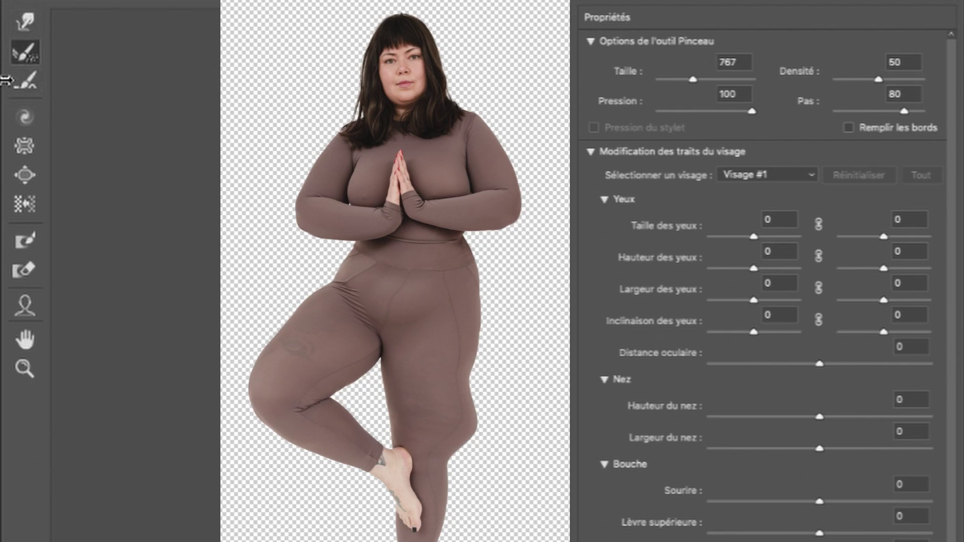
# Even out the bulge on the standing leg's outer knee with the Smooth tool
pyautogui.click(24, 81)
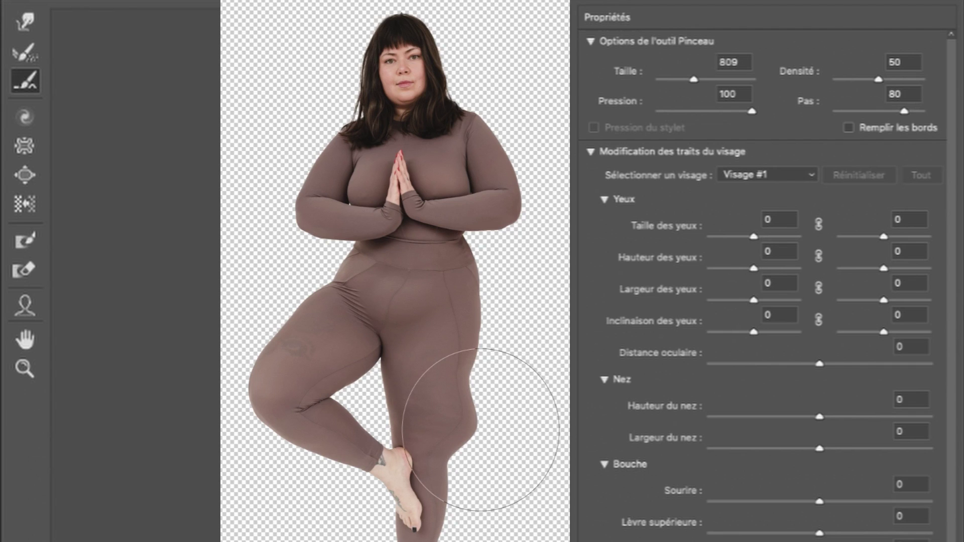
pyautogui.moveTo(480, 430)
pyautogui.mouseDown()
pyautogui.moveTo(454, 414)
pyautogui.moveTo(446, 440)
pyautogui.moveTo(442, 430)
pyautogui.moveTo(460, 436)
pyautogui.mouseUp()
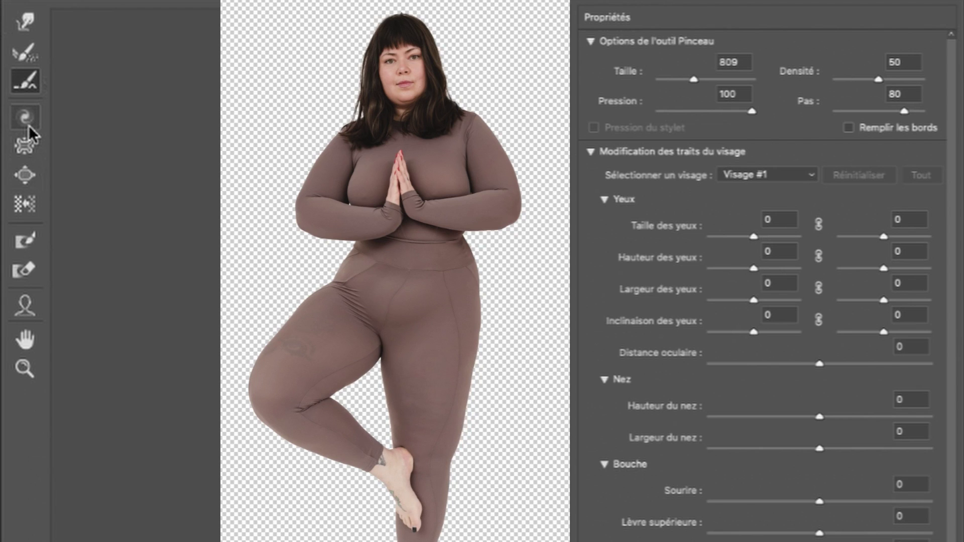
# Choose the Twirl tool and set its brush size to 149 over the woman's head
pyautogui.click(25, 118)
pyautogui.hotkey('ctrl', '-')
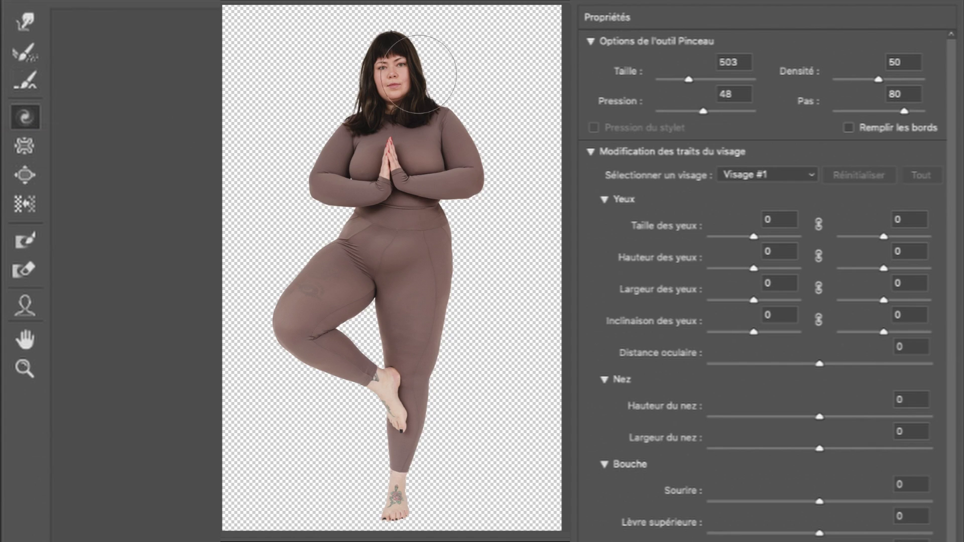
pyautogui.hotkey('ctrl', '+')
pyautogui.hotkey('ctrl', '+')
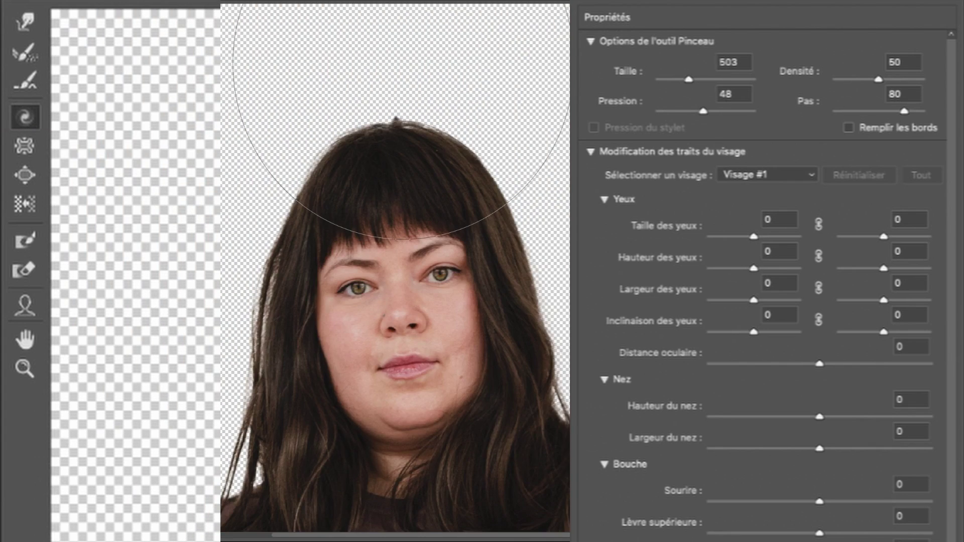
pyautogui.moveTo(462, 252); pyautogui.dragTo(289, 264)
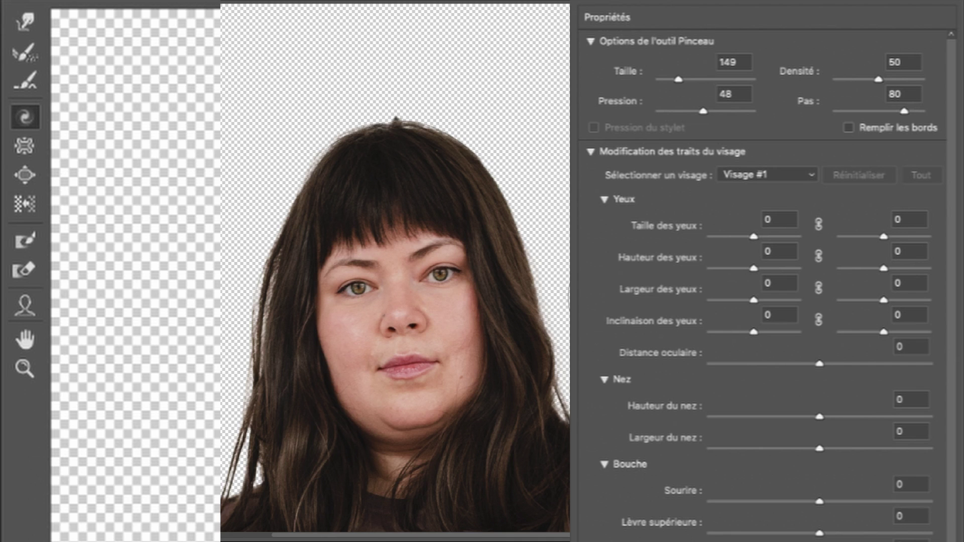
pyautogui.hotkey('ctrl', '-')
pyautogui.hotkey('ctrl', '-')
pyautogui.hotkey('ctrl', '-')
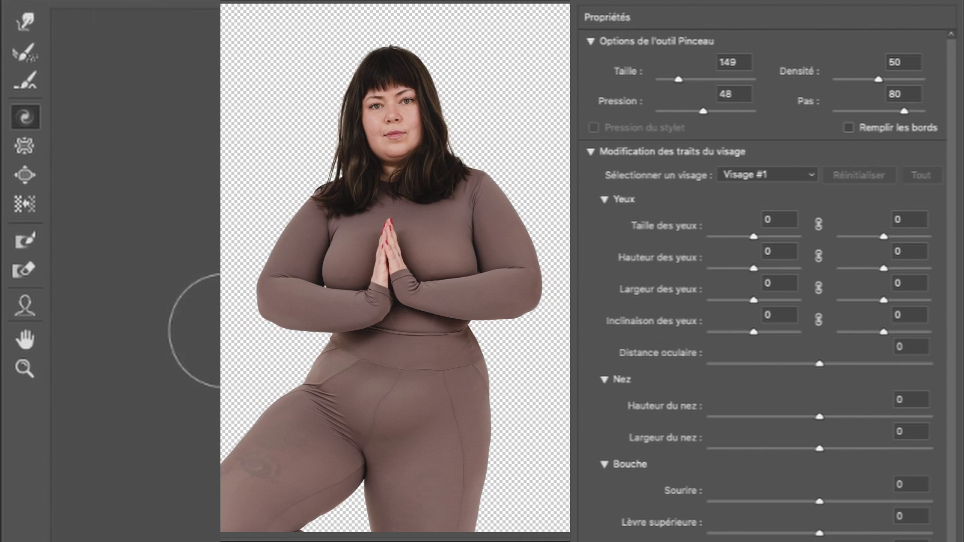
# Slim the standing leg's thigh slightly with the Pucker tool, using a large brush of size 1305
pyautogui.click(26, 150)
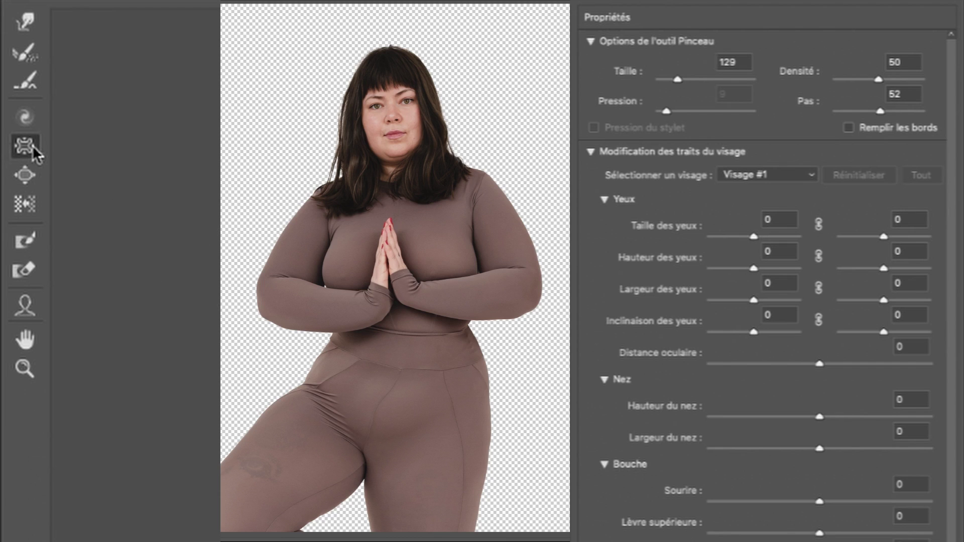
pyautogui.moveTo(258, 262); pyautogui.dragTo(487, 269)
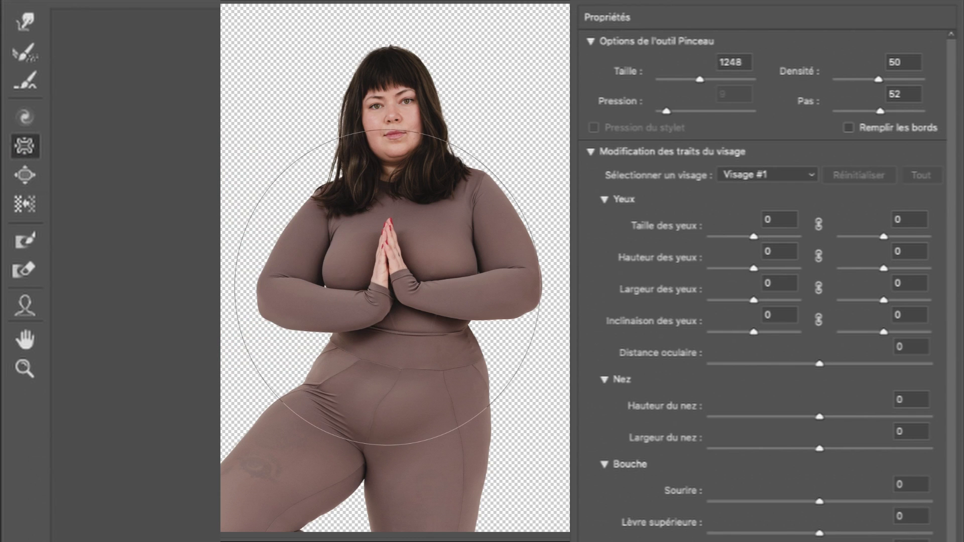
pyautogui.scroll(-3, 388, 288)
pyautogui.moveTo(384, 300); pyautogui.dragTo(465, 305)
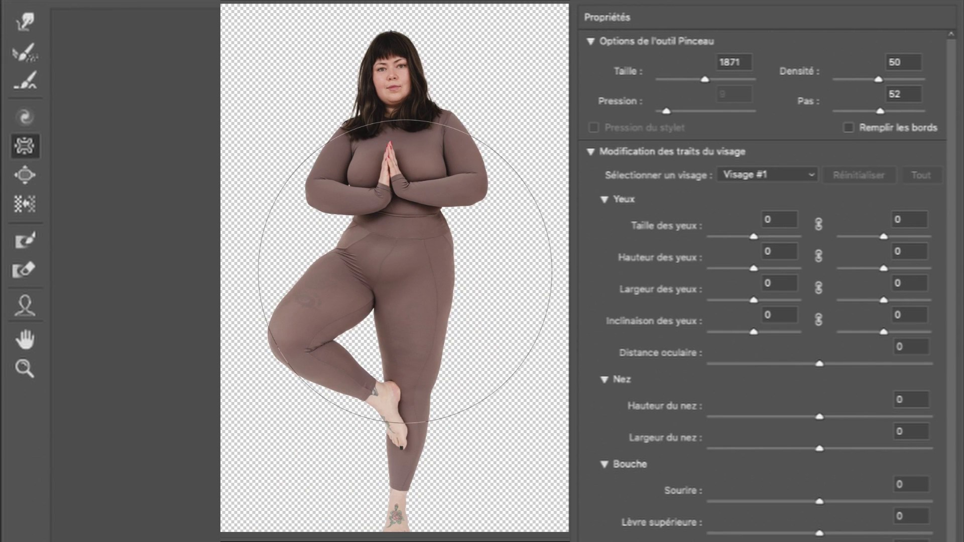
pyautogui.moveTo(430, 277); pyautogui.dragTo(365, 280)
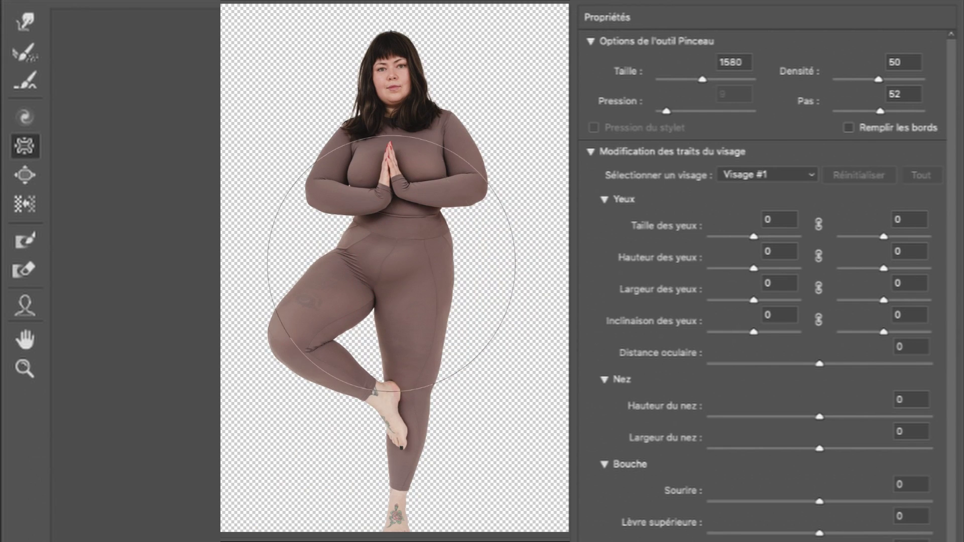
pyautogui.moveTo(427, 315); pyautogui.dragTo(417, 320)
pyautogui.click(414, 334)
pyautogui.click(415, 336)
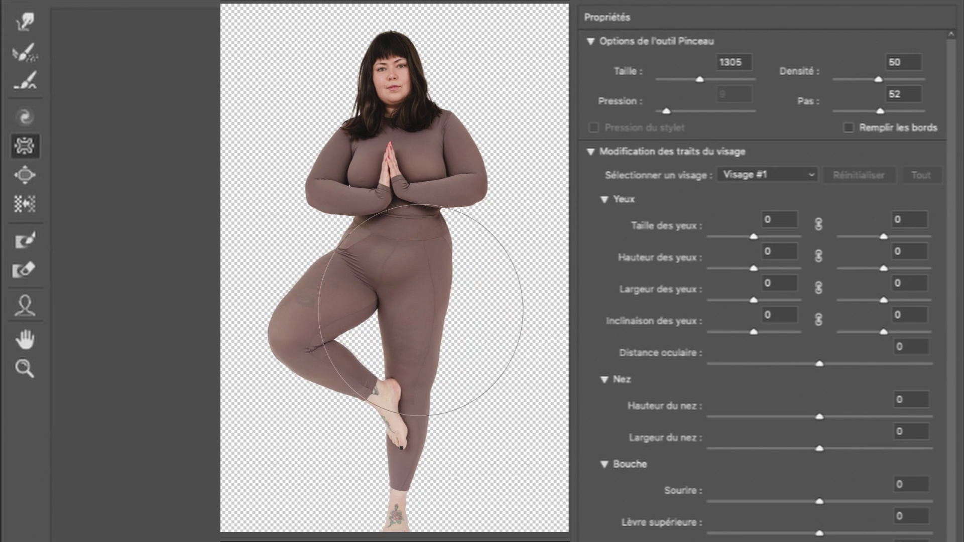
# Reduce the Pucker brush size to 890, try shrinking the raised leg's thigh and calf, and undo that change
pyautogui.moveTo(346, 300); pyautogui.dragTo(294, 302)
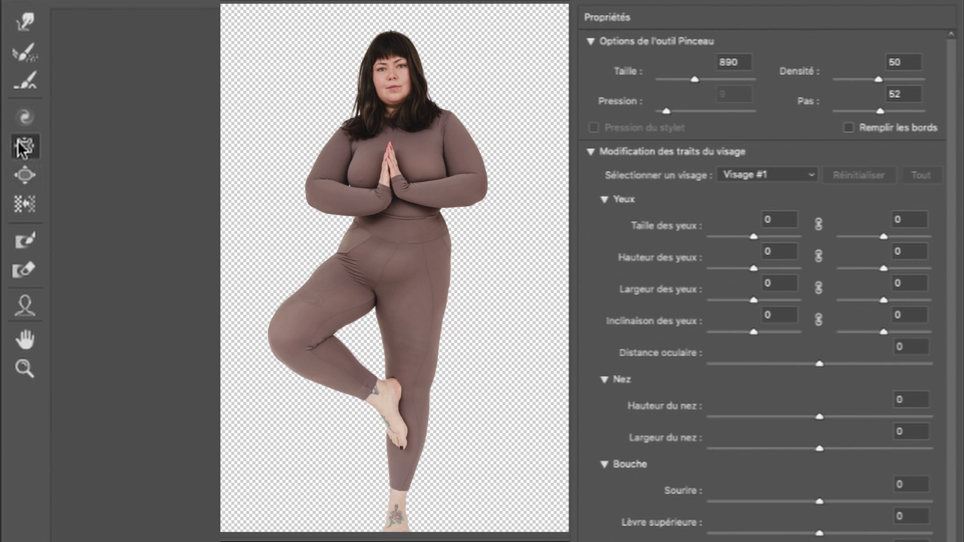
pyautogui.moveTo(310, 329)
pyautogui.mouseDown()
pyautogui.moveTo(312, 354)
pyautogui.moveTo(359, 398)
pyautogui.mouseUp()
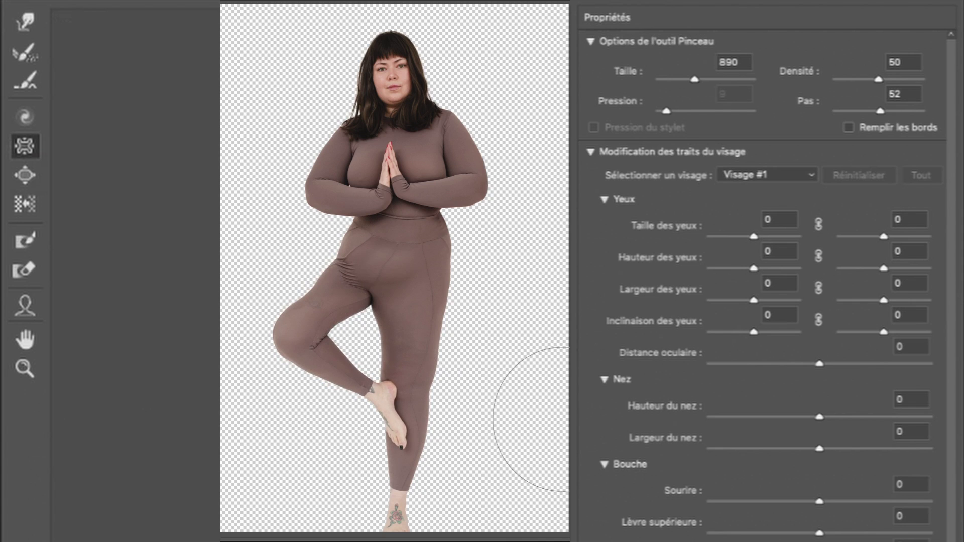
pyautogui.hotkey('ctrl', 'z')
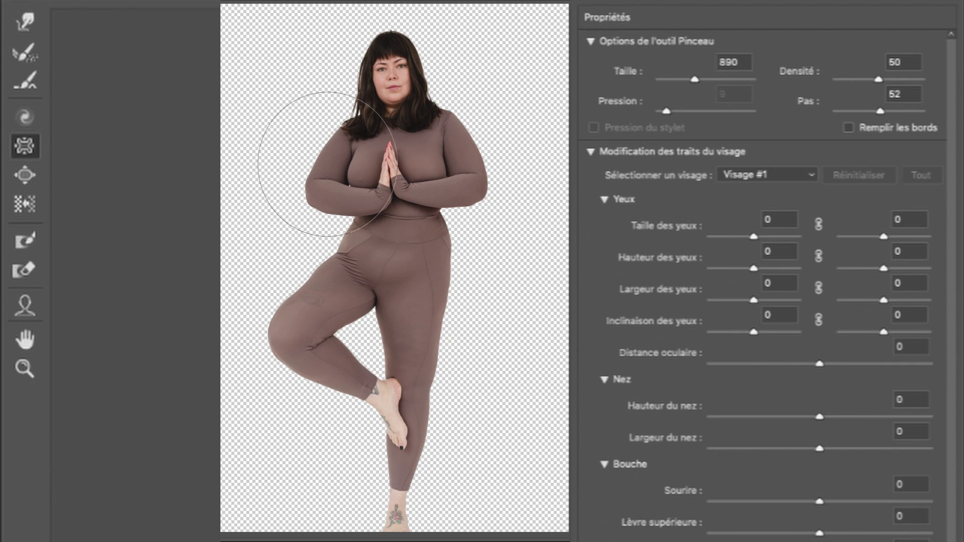
# Slim the upper arm above the standing leg slightly with the Pucker tool at brush size 890
pyautogui.click(452, 156)
pyautogui.click(462, 171)
pyautogui.click(462, 171)
pyautogui.click(459, 158)
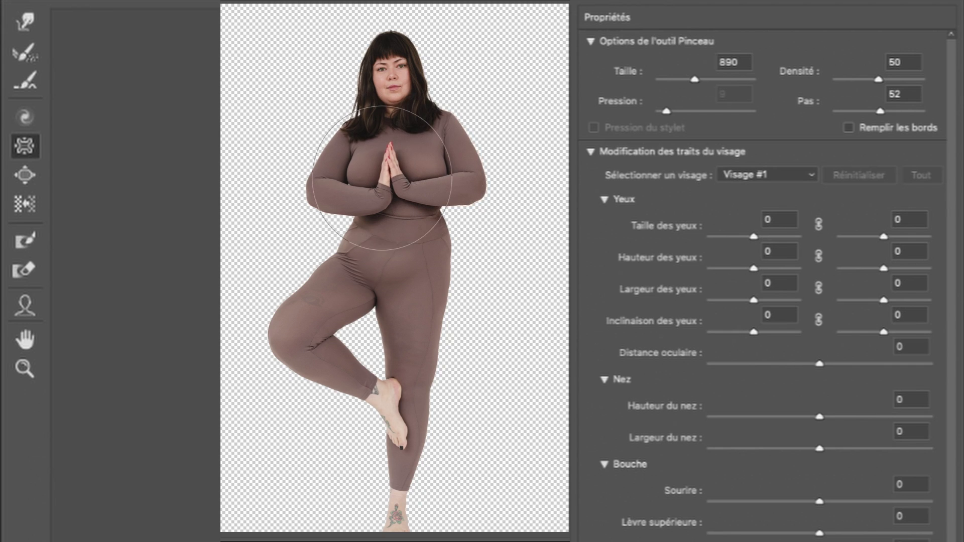
# Try the Bloat tool on the raised leg's thigh
pyautogui.click(26, 176)
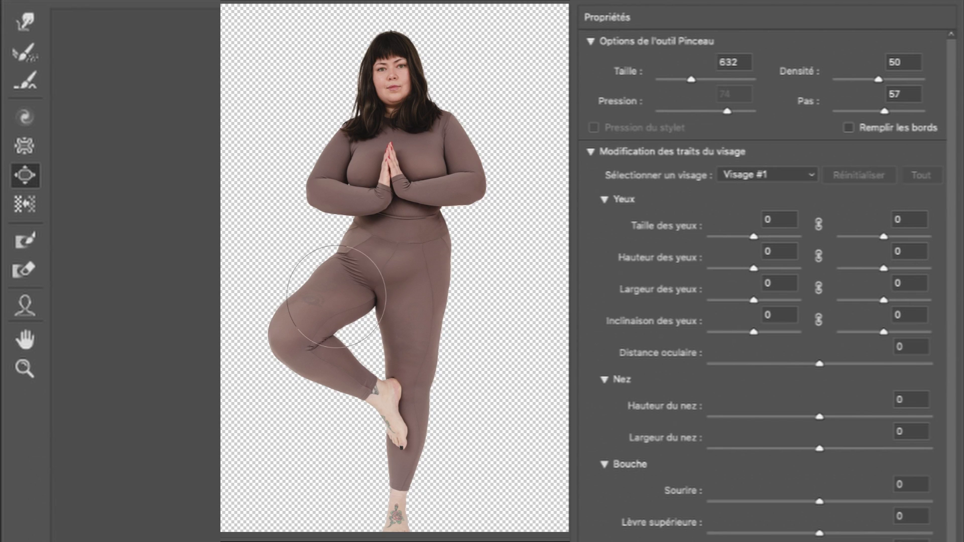
pyautogui.moveTo(335, 297); pyautogui.dragTo(309, 303)
pyautogui.hotkey('ctrl', '+')
# Draw both of the woman's arms slightly inward with the Pucker tool at brush size 890
pyautogui.click(26, 206)
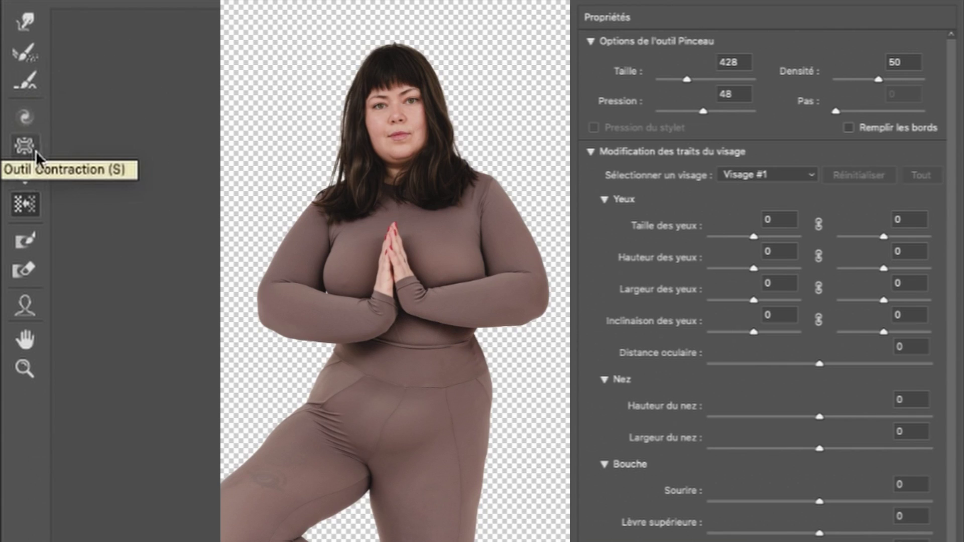
pyautogui.click(24, 21)
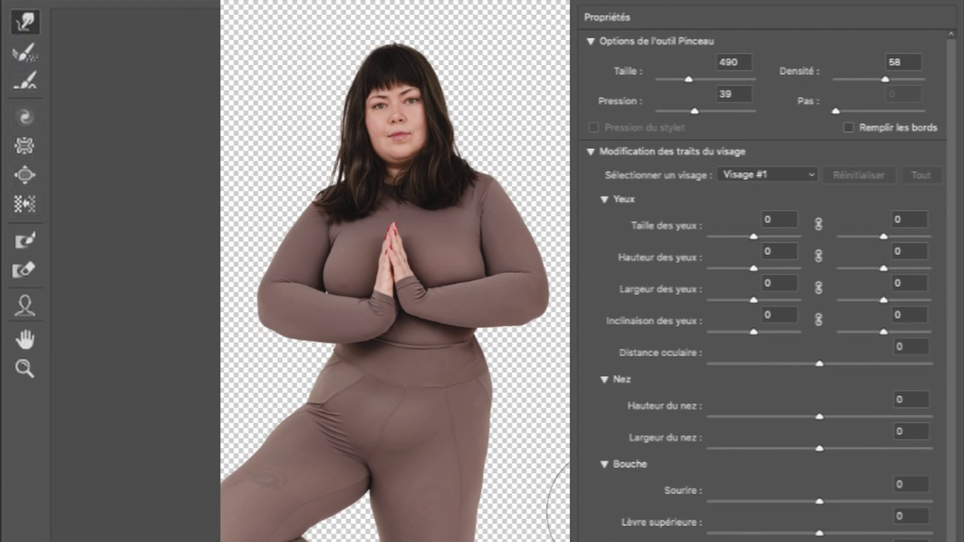
pyautogui.click(31, 144)
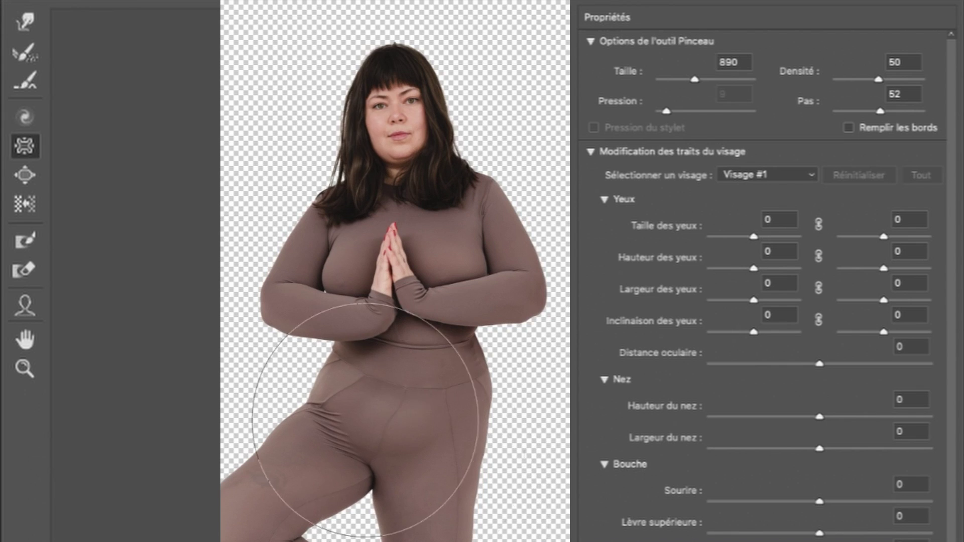
# Switch to the Forward Warp tool and set its brush size to 263 over the woman's lower belly
pyautogui.click(24, 21)
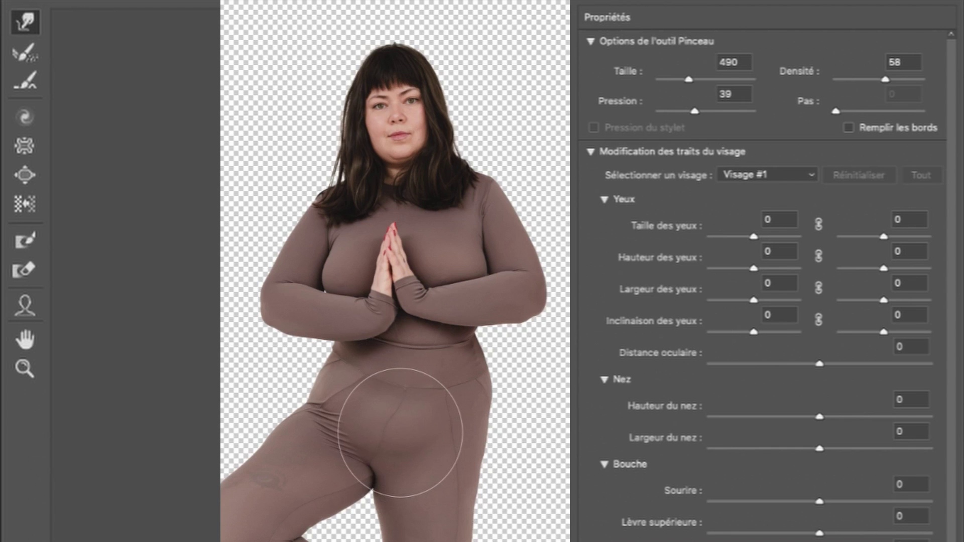
pyautogui.scroll(3, 401, 434)
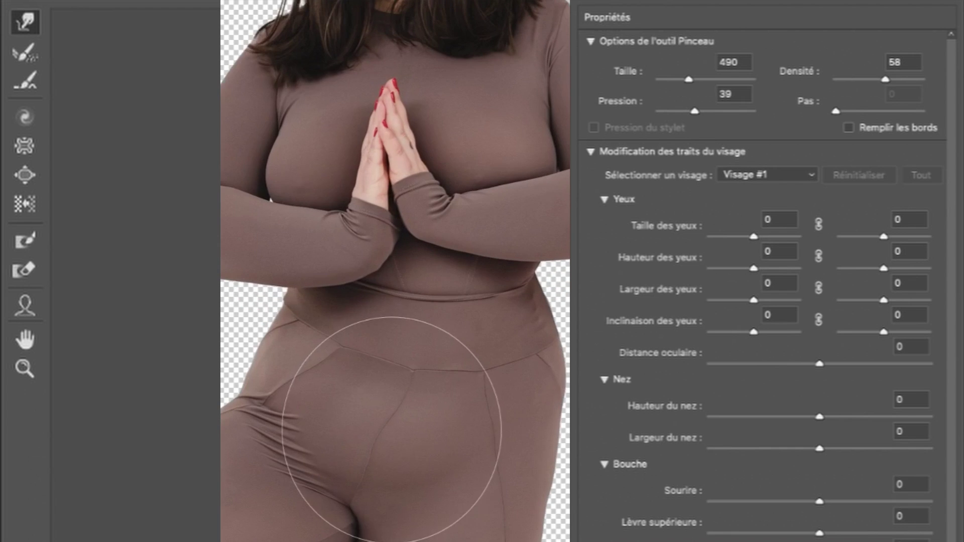
pyautogui.moveTo(430, 442); pyautogui.dragTo(338, 445)
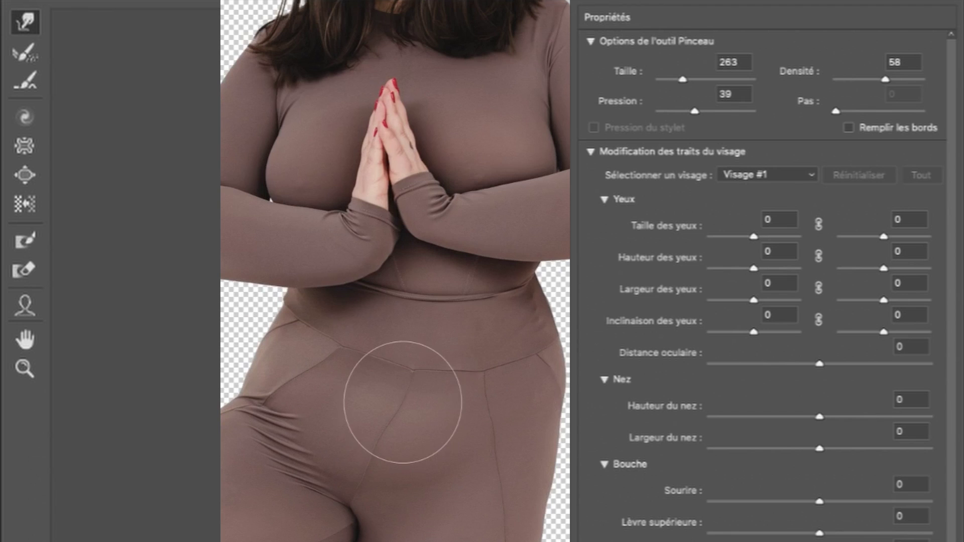
# Reshape the woman's face with the Face tool: nose height -14, face width -36 and chin height 14
pyautogui.scroll(10, 475, 471)
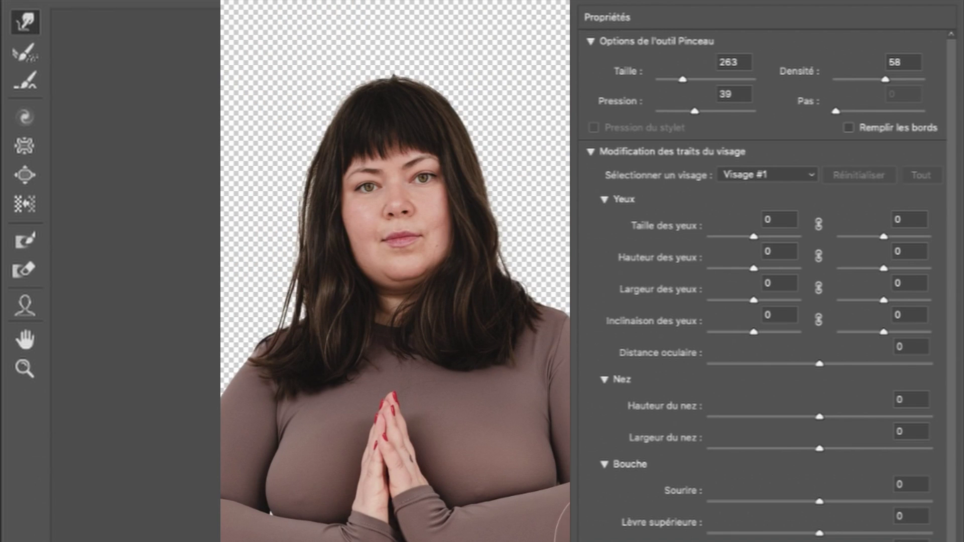
pyautogui.scroll(-5, 226, 454)
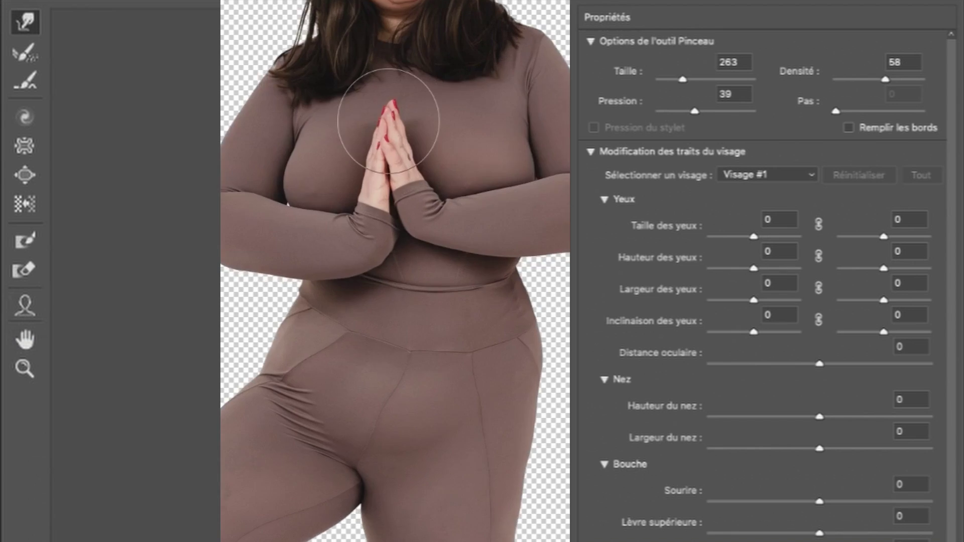
pyautogui.scroll(-2, 388, 121)
pyautogui.scroll(2, 388, 120)
pyautogui.scroll(-2, 388, 120)
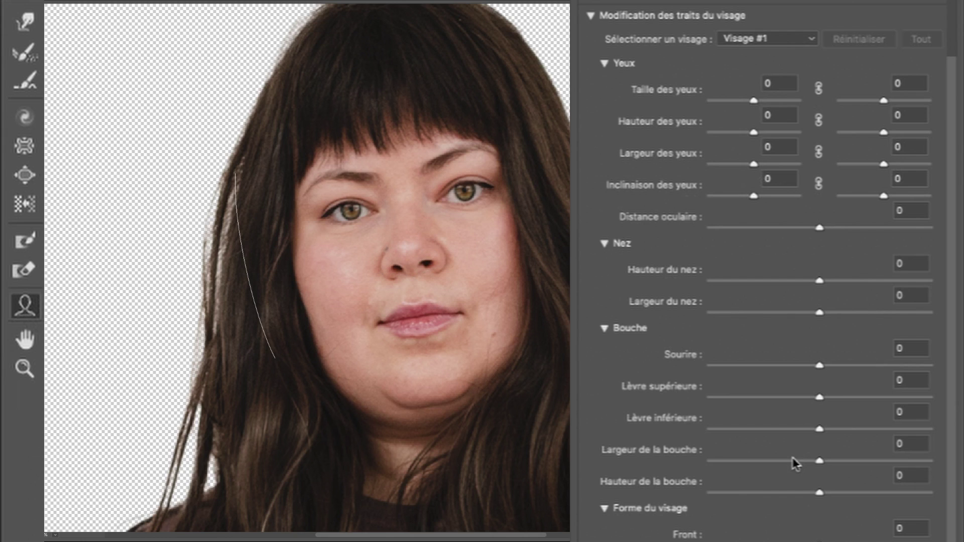
pyautogui.moveTo(413, 275); pyautogui.dragTo(412, 279)
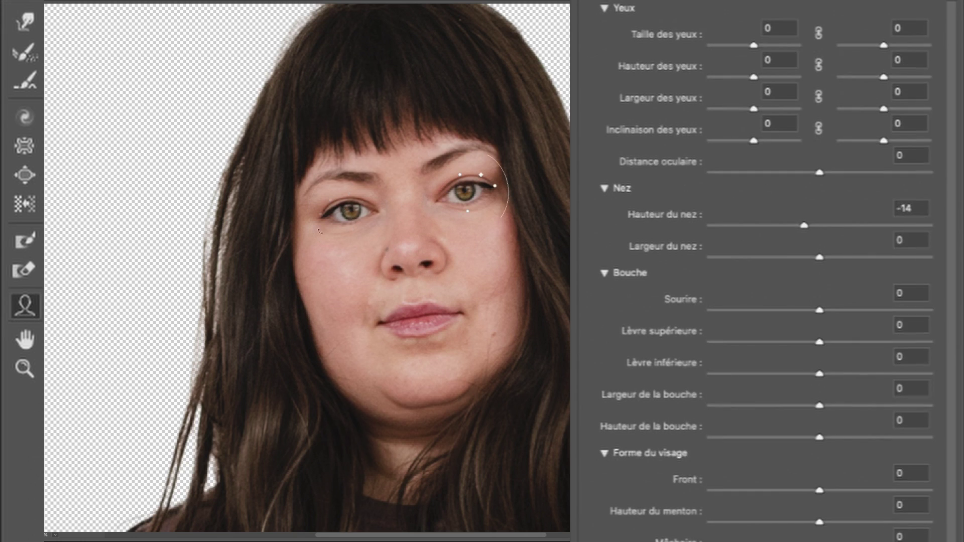
pyautogui.moveTo(302, 297); pyautogui.dragTo(311, 296)
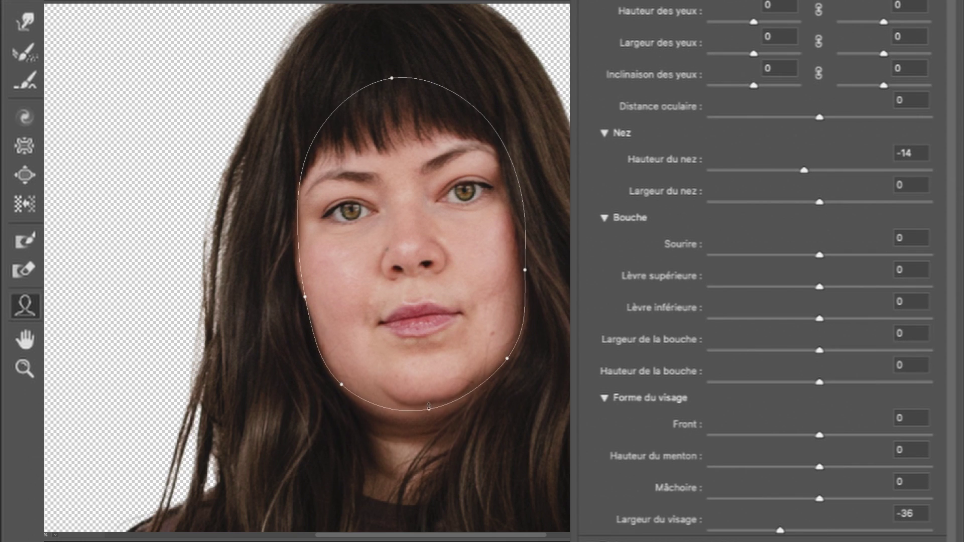
pyautogui.moveTo(429, 404); pyautogui.dragTo(429, 412)
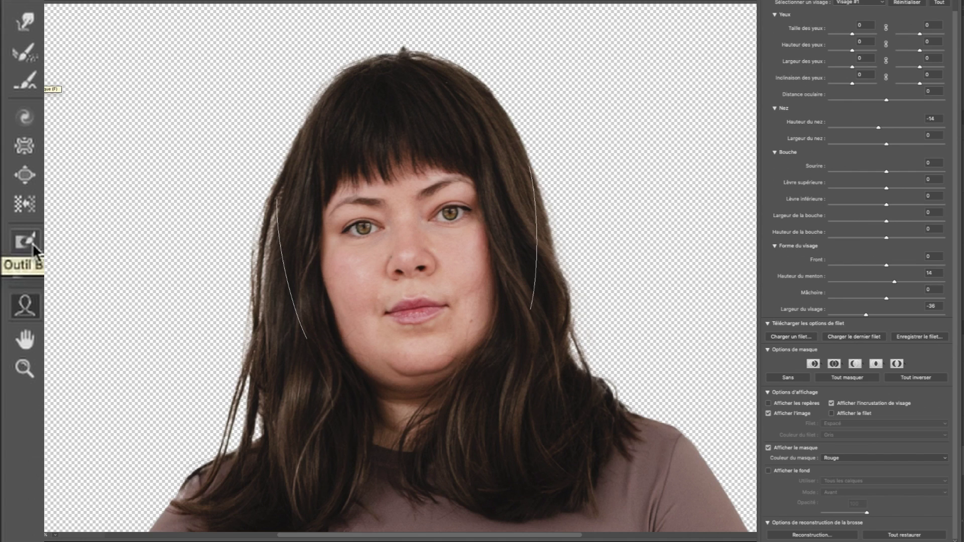
# Try a freeze mask over the empty area beside the standing leg, undo it, and paint a freeze mask over the joined hands
pyautogui.scroll(-5, 219, 205)
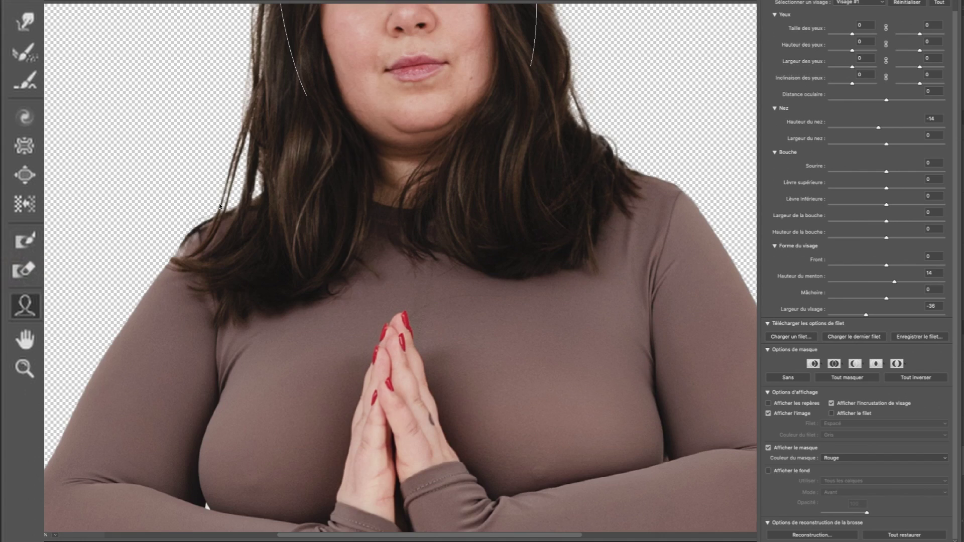
pyautogui.hotkey('ctrl', '0')
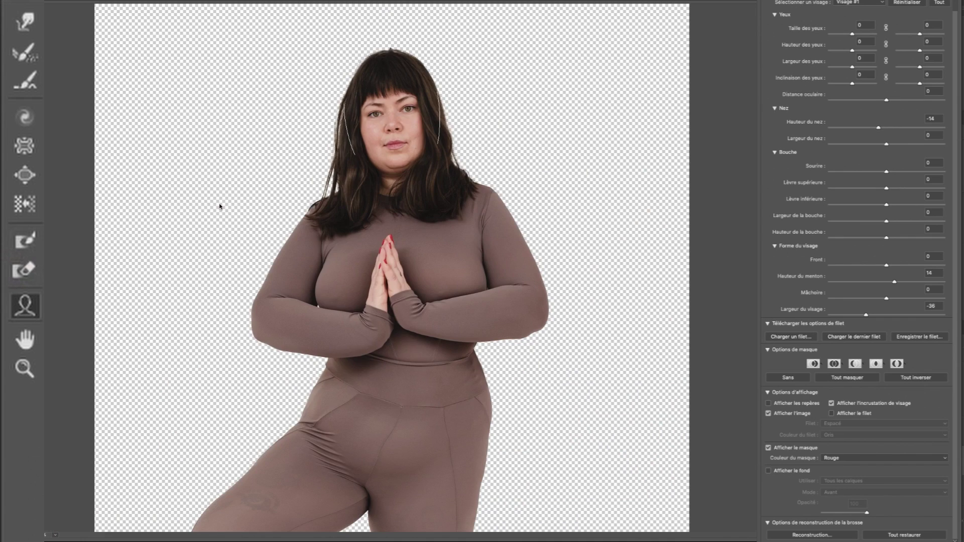
pyautogui.scroll(-8, 220, 206)
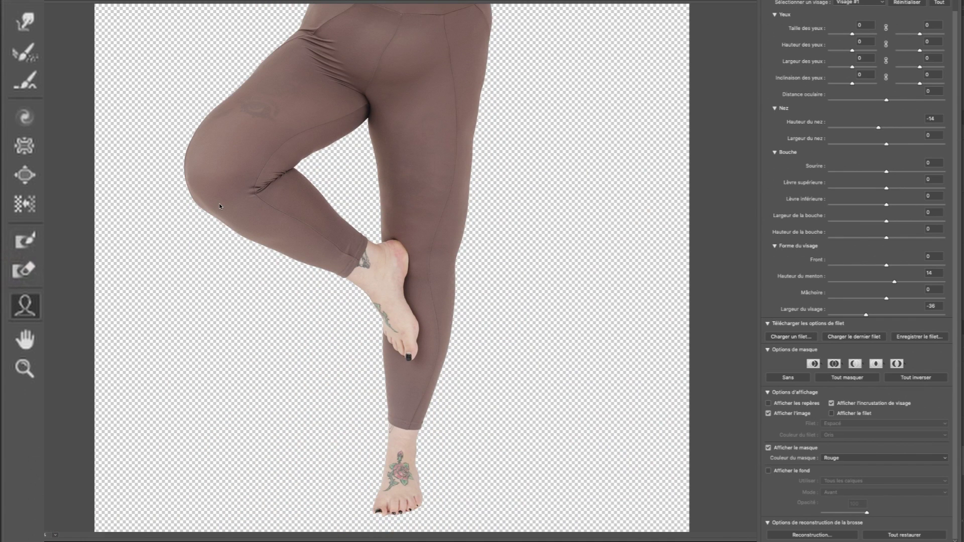
pyautogui.scroll(5, 219, 206)
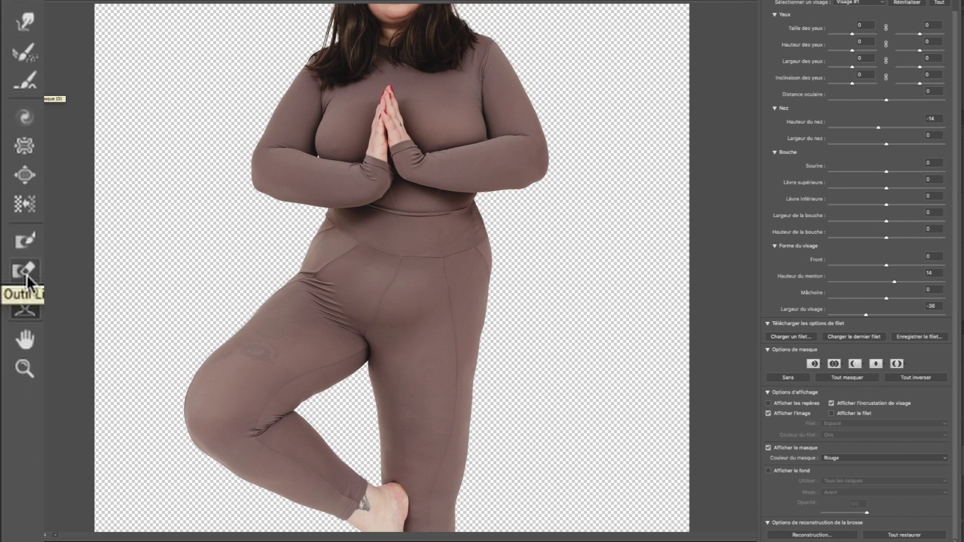
pyautogui.click(25, 242)
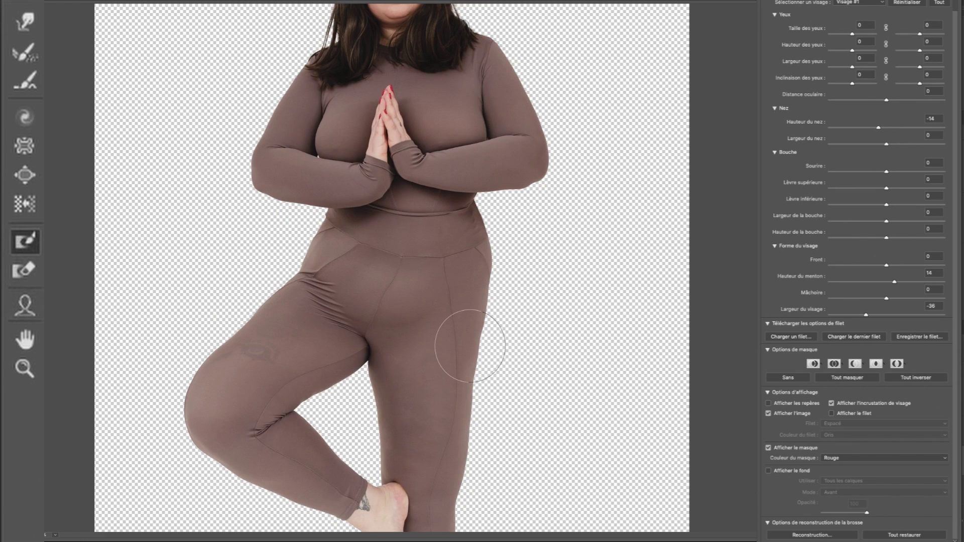
pyautogui.scroll(-5, 470, 346)
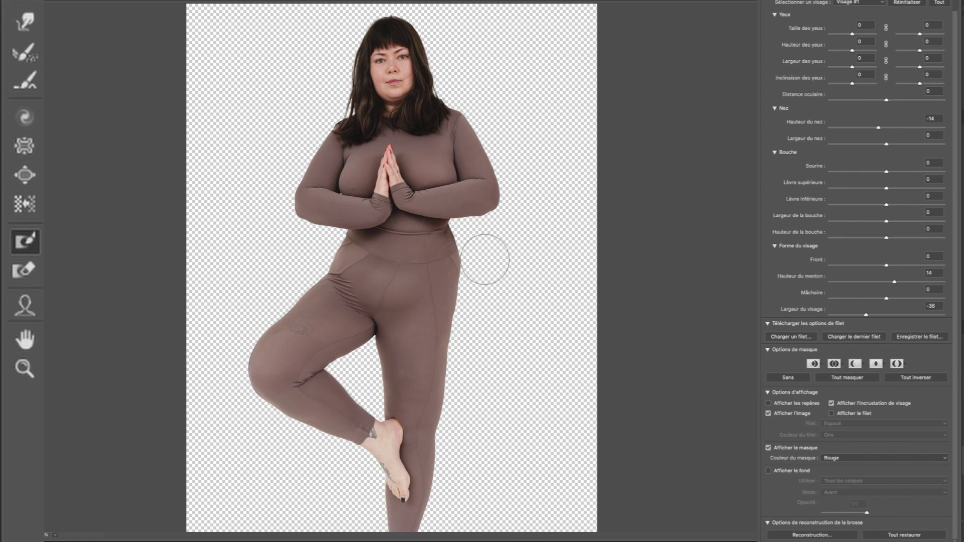
pyautogui.moveTo(464, 231)
pyautogui.mouseDown()
pyautogui.moveTo(484, 257)
pyautogui.moveTo(467, 419)
pyautogui.moveTo(509, 345)
pyautogui.moveTo(508, 269)
pyautogui.moveTo(504, 327)
pyautogui.moveTo(535, 323)
pyautogui.mouseUp()
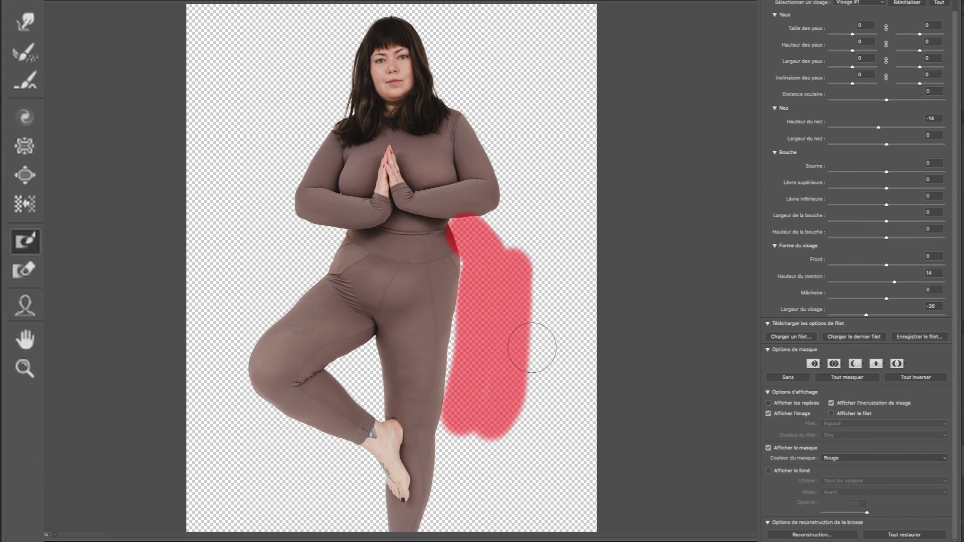
pyautogui.hotkey('ctrl', 'z')
pyautogui.hotkey('ctrl', 'z')
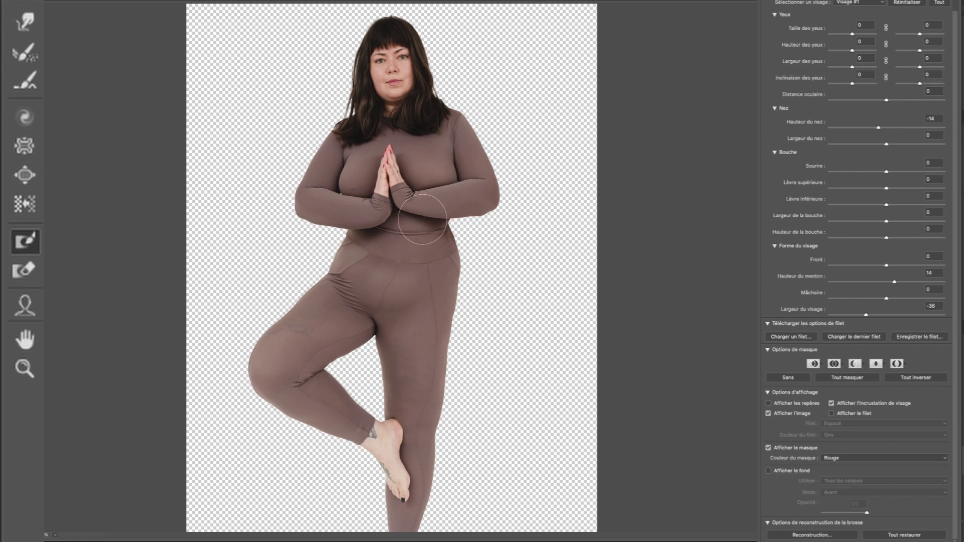
pyautogui.moveTo(392, 178)
pyautogui.mouseDown()
pyautogui.moveTo(390, 143)
pyautogui.moveTo(391, 177)
pyautogui.moveTo(373, 175)
pyautogui.moveTo(384, 186)
pyautogui.moveTo(388, 150)
pyautogui.moveTo(400, 189)
pyautogui.mouseUp()
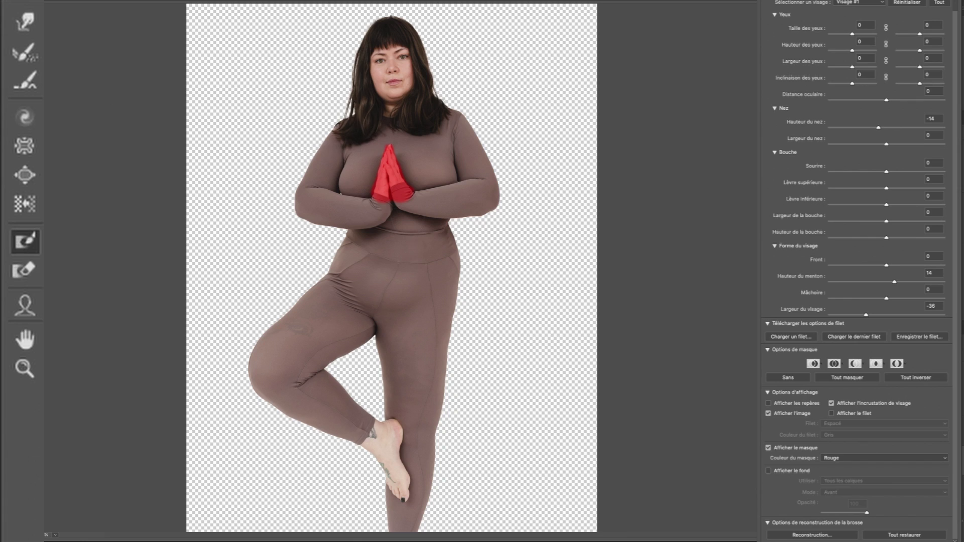
# Try twisting the torso around the frozen hands with the Twirl Clockwise tool and a very large brush, and undo it
pyautogui.click(26, 118)
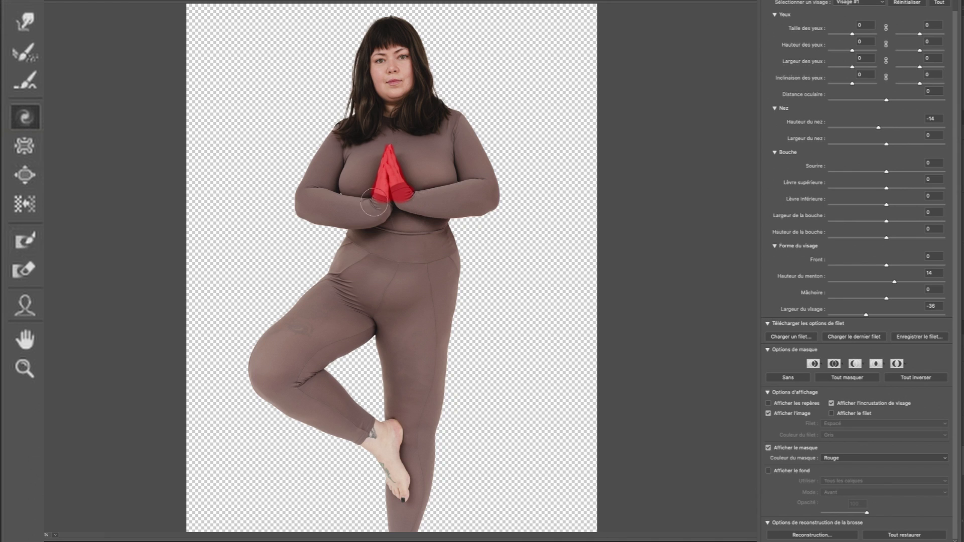
pyautogui.click(359, 200)
pyautogui.moveTo(534, 213); pyautogui.dragTo(604, 206)
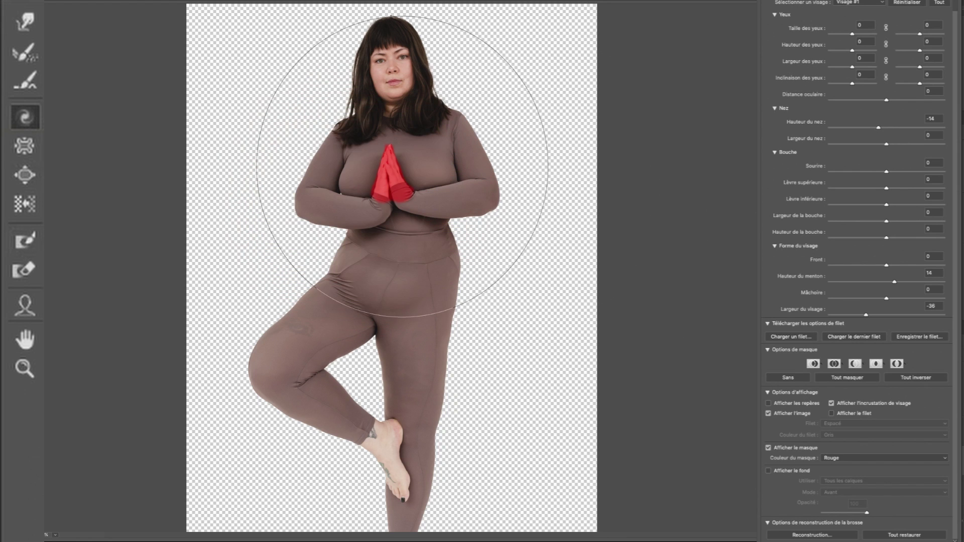
pyautogui.moveTo(402, 157); pyautogui.dragTo(414, 181)
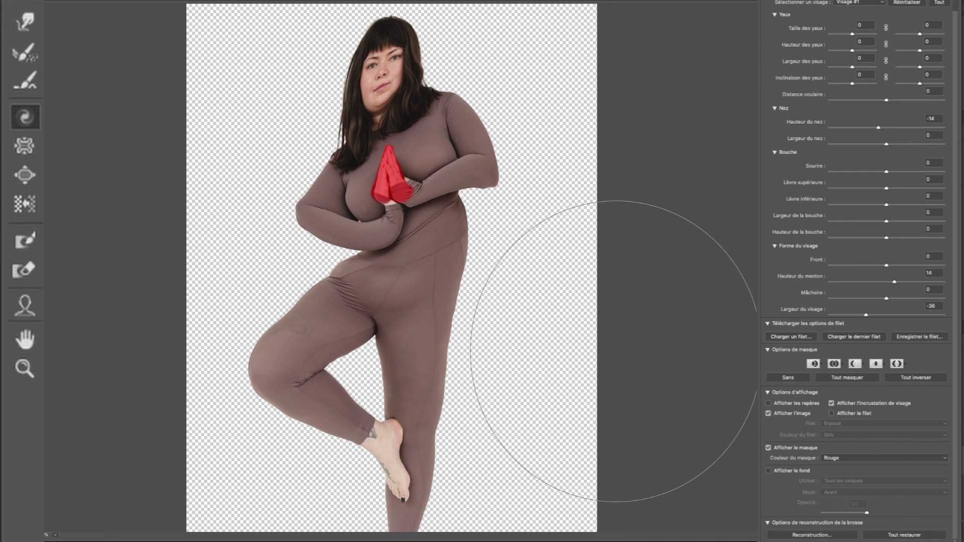
pyautogui.hotkey('ctrl', 'z')
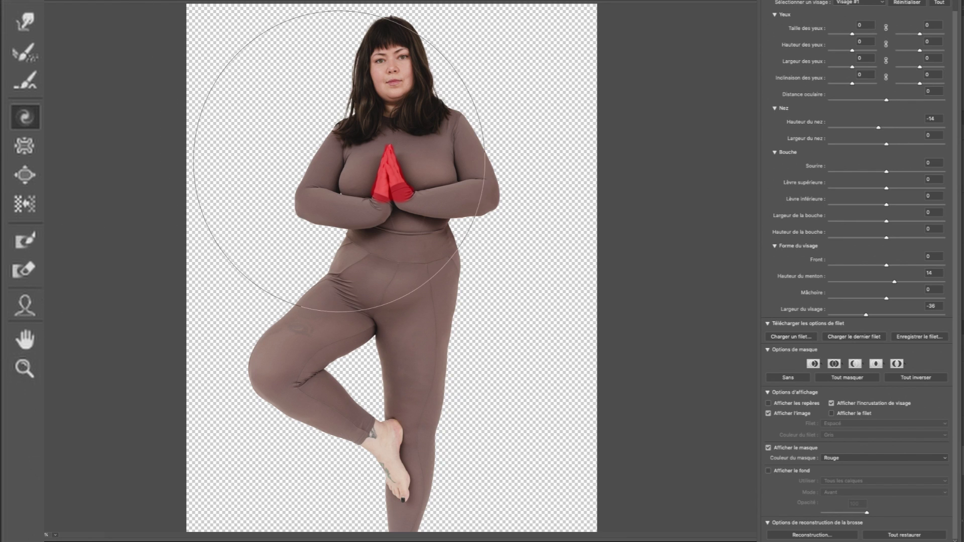
# Remove the red freeze mask from the joined hands with the Thaw Mask tool
pyautogui.click(29, 275)
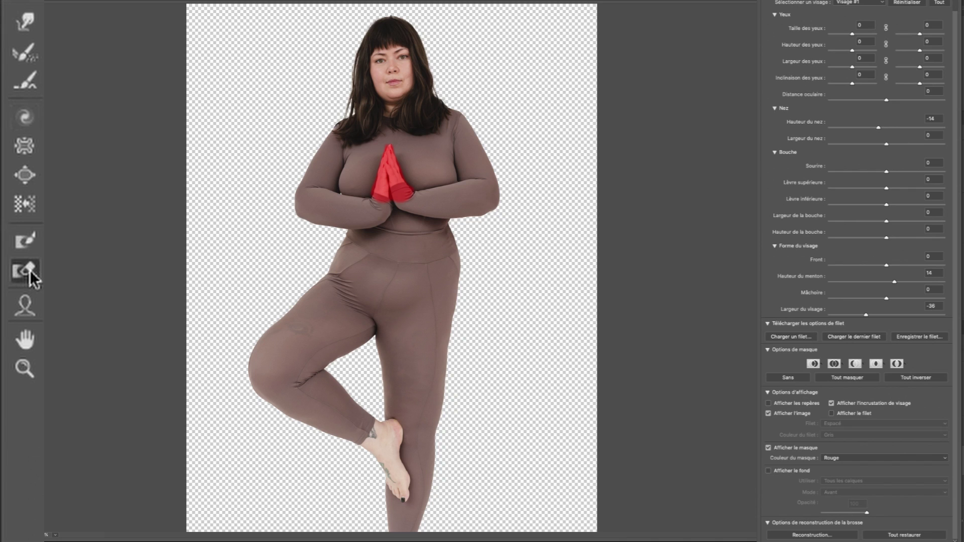
pyautogui.moveTo(471, 221); pyautogui.dragTo(325, 216)
pyautogui.moveTo(411, 209)
pyautogui.mouseDown()
pyautogui.moveTo(394, 153)
pyautogui.moveTo(380, 192)
pyautogui.mouseUp()
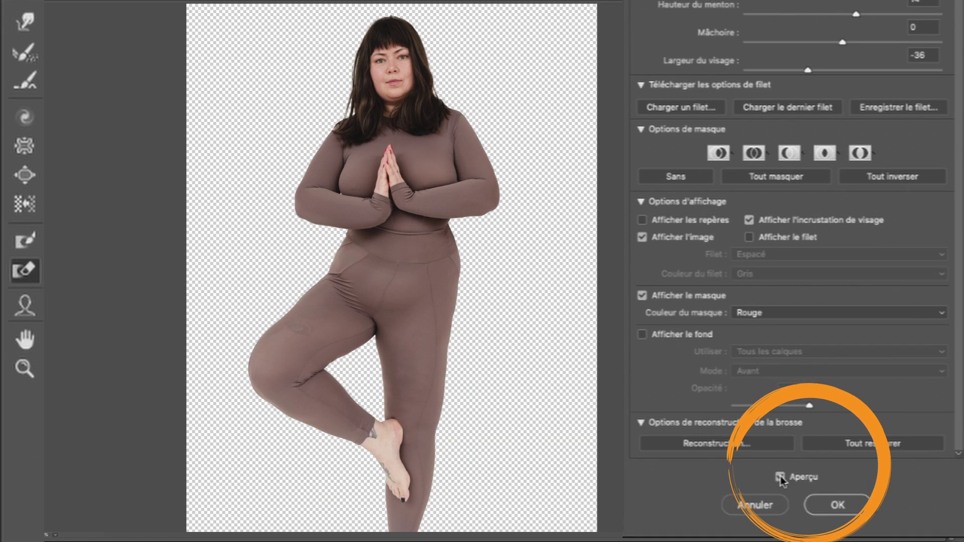
# Toggle the Liquify preview off and on to compare the woman's original and reshaped body
pyautogui.click(780, 476)
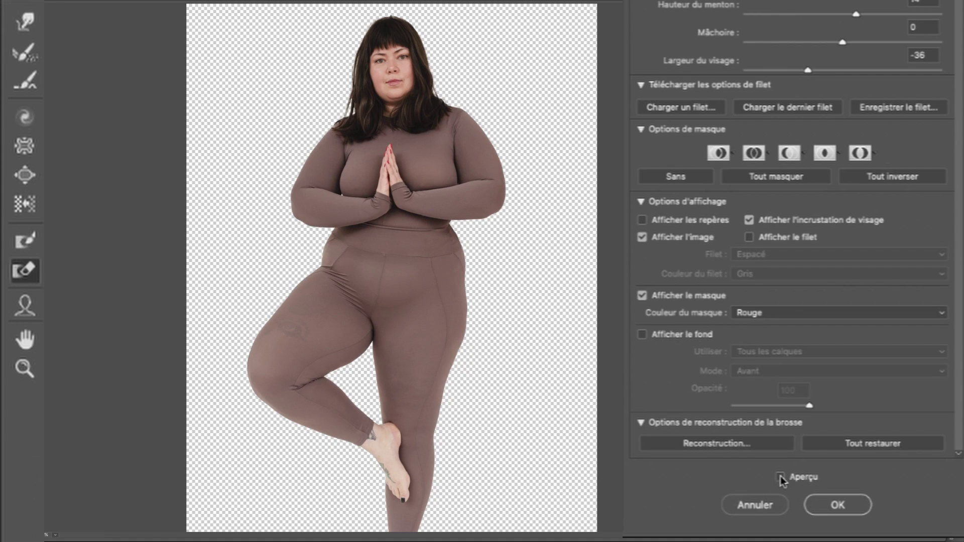
pyautogui.click(780, 476)
pyautogui.click(780, 476)
pyautogui.click(780, 476)
pyautogui.click(780, 476)
pyautogui.click(780, 476)
pyautogui.click(780, 475)
pyautogui.click(780, 476)
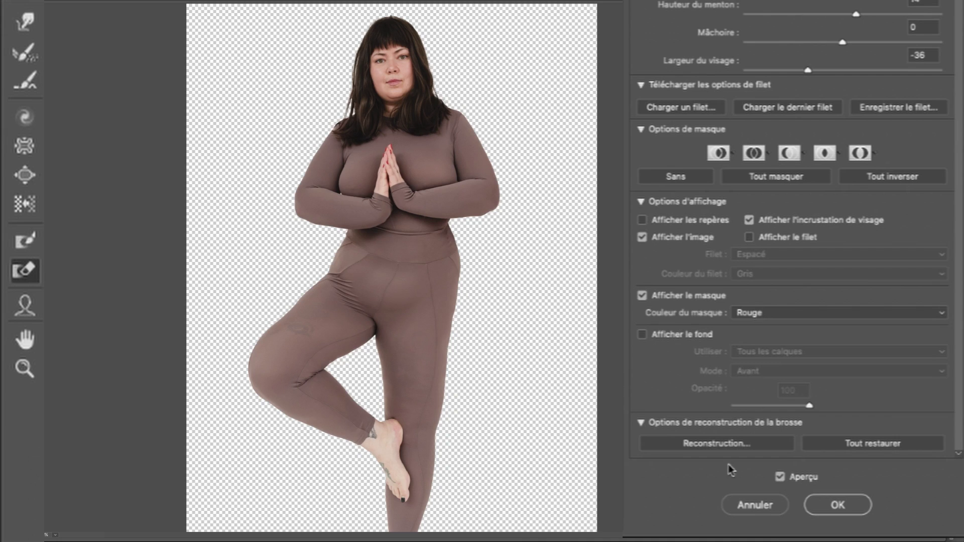
# Slightly shrink the raised knee with the Pucker tool and compare before and after using the preview
pyautogui.click(24, 145)
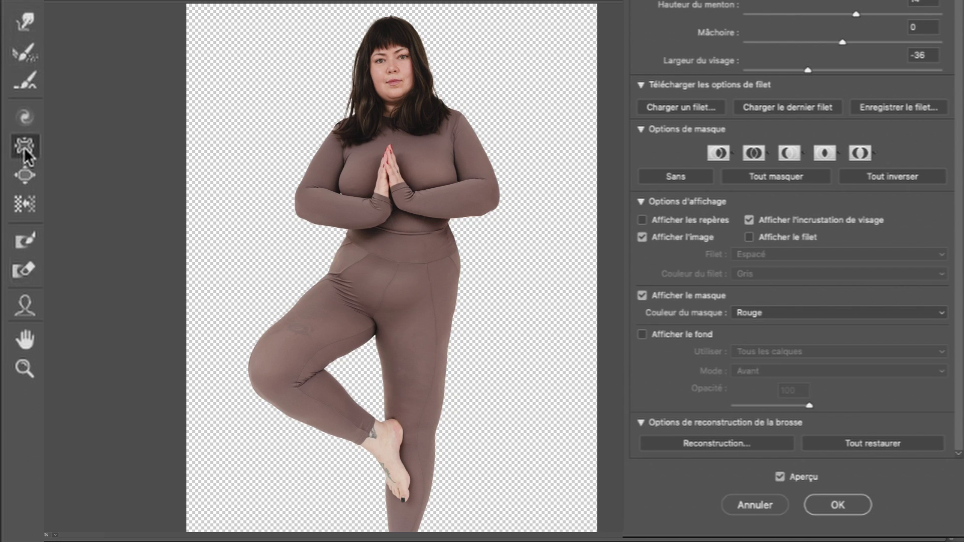
pyautogui.moveTo(279, 359); pyautogui.dragTo(287, 363)
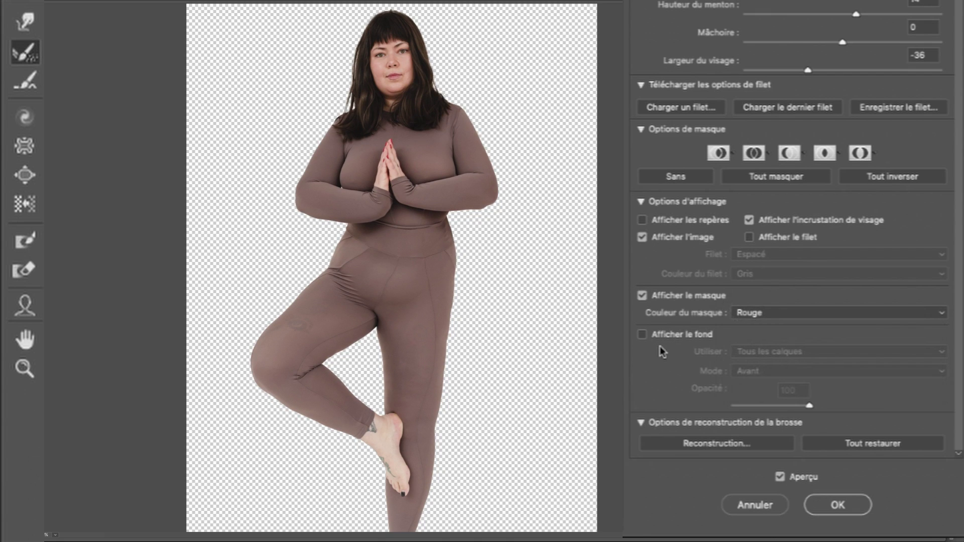
pyautogui.click(780, 477)
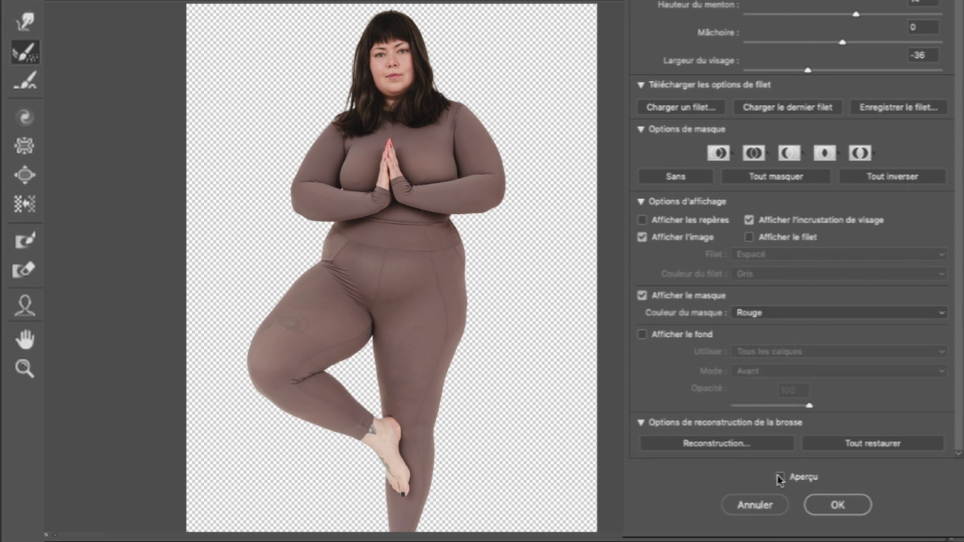
pyautogui.click(780, 477)
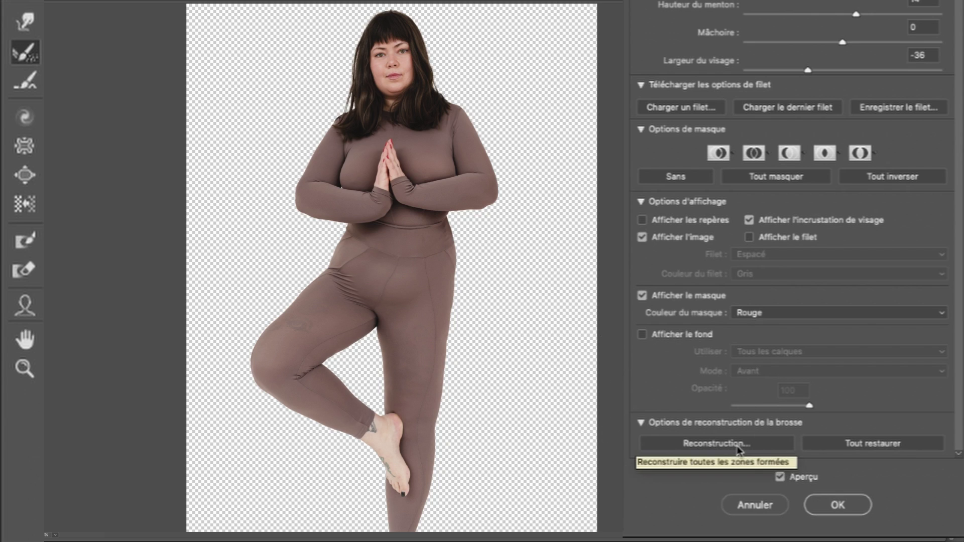
# Test the Reconstruct amount at 0, return it to 100 and accept it
pyautogui.click(717, 444)
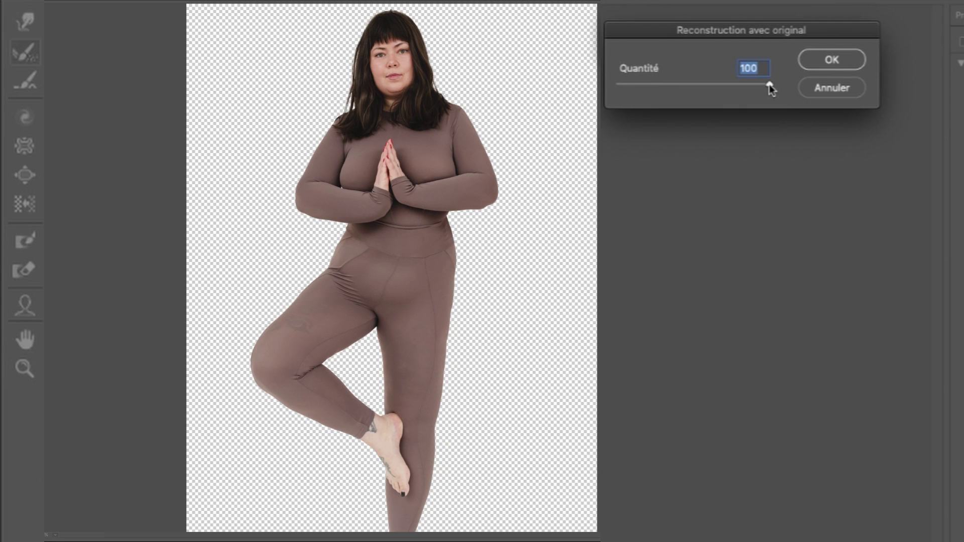
pyautogui.moveTo(771, 88); pyautogui.dragTo(618, 86)
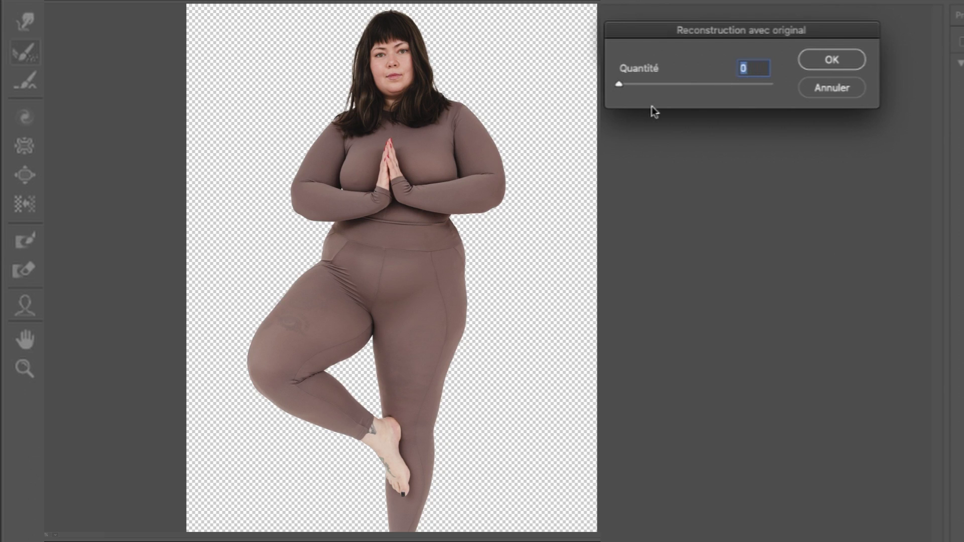
pyautogui.moveTo(620, 88); pyautogui.dragTo(774, 92)
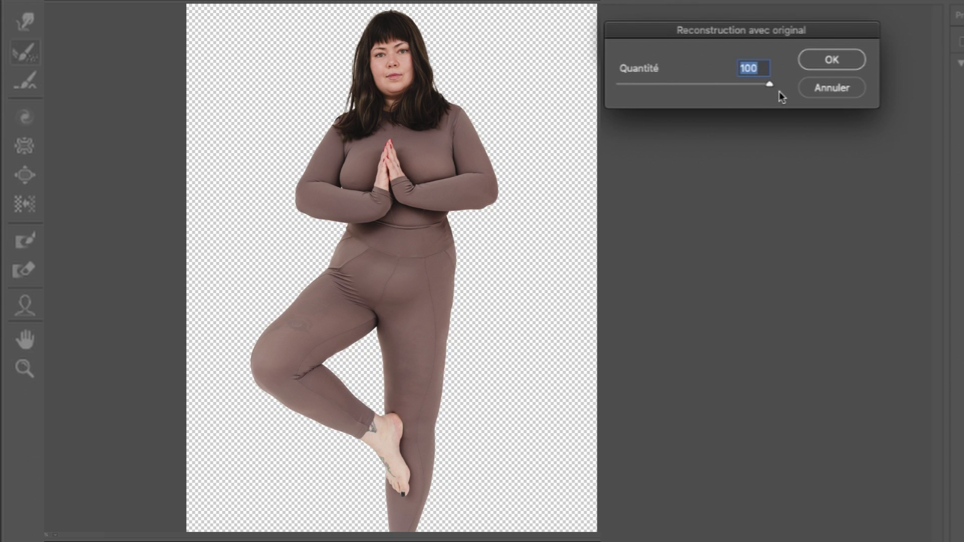
pyautogui.moveTo(780, 97)
pyautogui.mouseDown()
pyautogui.moveTo(673, 97)
pyautogui.moveTo(776, 92)
pyautogui.moveTo(691, 95)
pyautogui.moveTo(753, 95)
pyautogui.mouseUp()
pyautogui.click(831, 59)
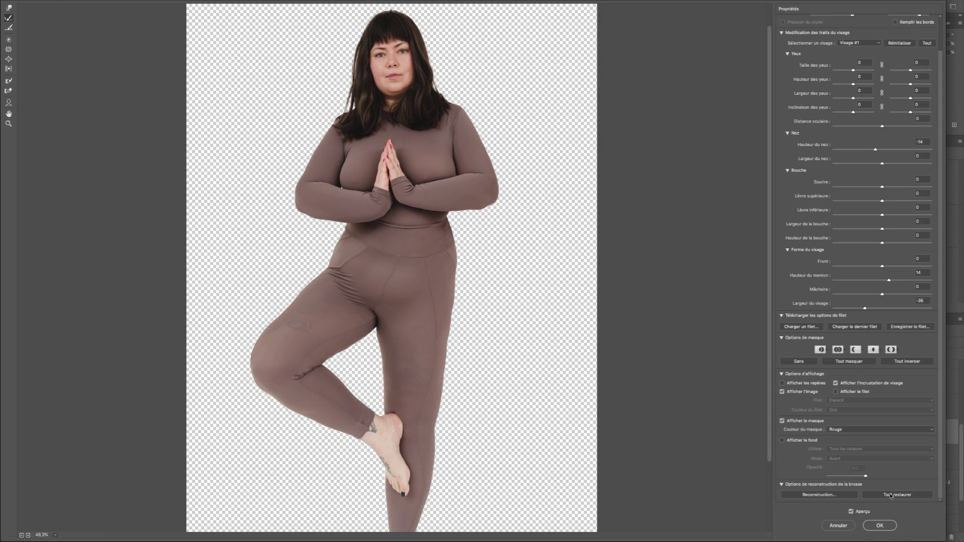
# Apply the Liquify edits and show the plain backdrop layer beneath the cut-out woman
pyautogui.click(880, 525)
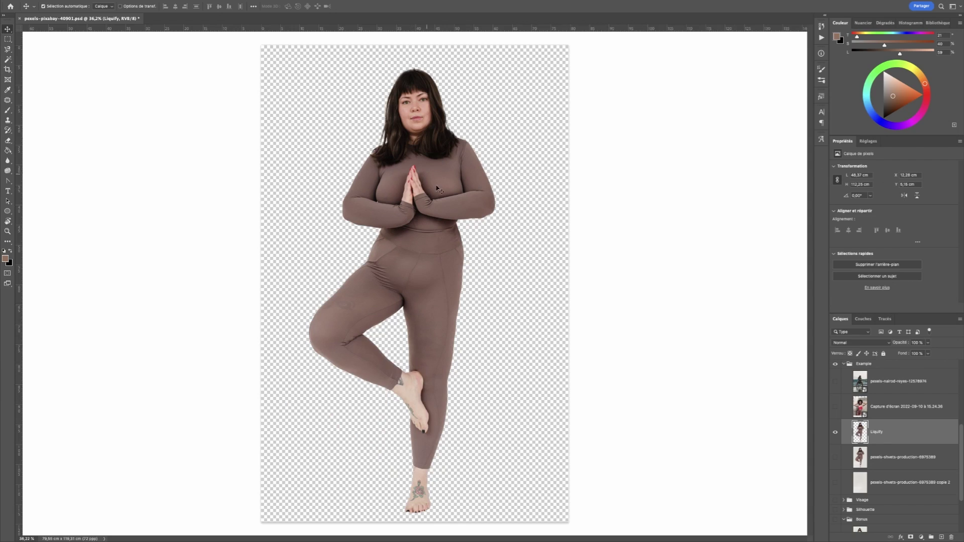
pyautogui.click(835, 483)
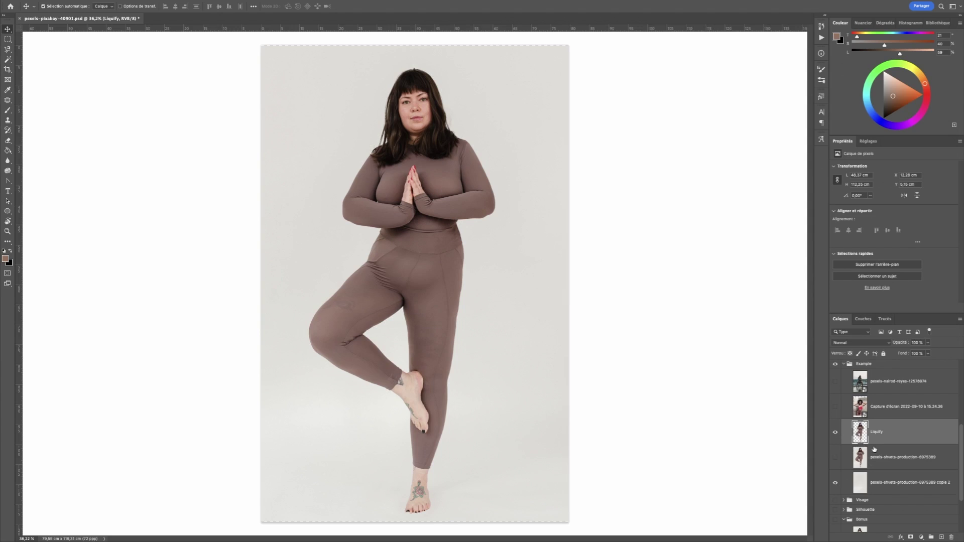
# Move the original photo layer above the Liquify layer and toggle its visibility to compare before and after
pyautogui.moveTo(877, 457); pyautogui.dragTo(882, 430)
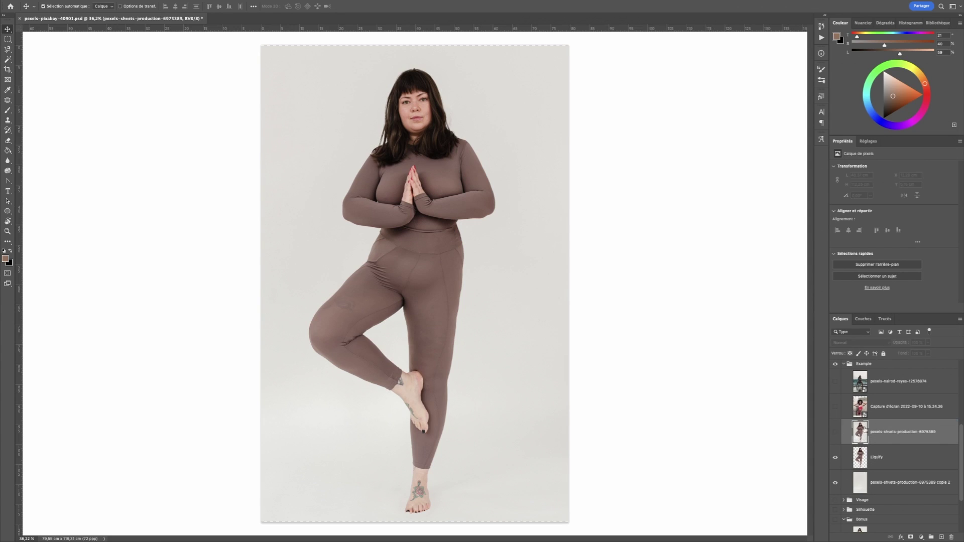
pyautogui.click(836, 434)
pyautogui.click(835, 434)
pyautogui.click(835, 434)
pyautogui.click(835, 434)
pyautogui.click(835, 433)
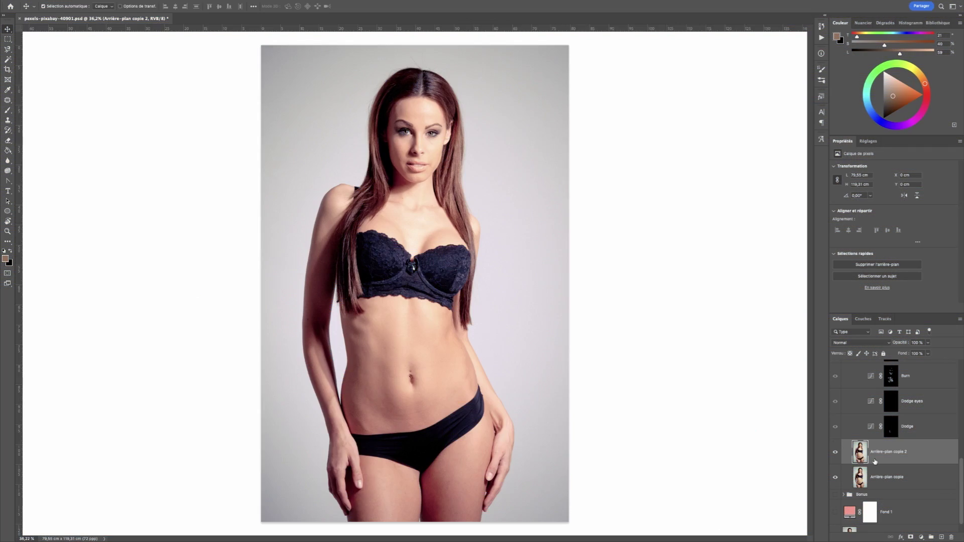
# Toggle the Arrière-plan copie 2 layer's visibility to compare the two versions of the lingerie model's silhouette
pyautogui.click(835, 453)
pyautogui.click(835, 454)
pyautogui.click(835, 453)
pyautogui.click(836, 453)
pyautogui.click(835, 453)
pyautogui.click(835, 453)
pyautogui.click(835, 453)
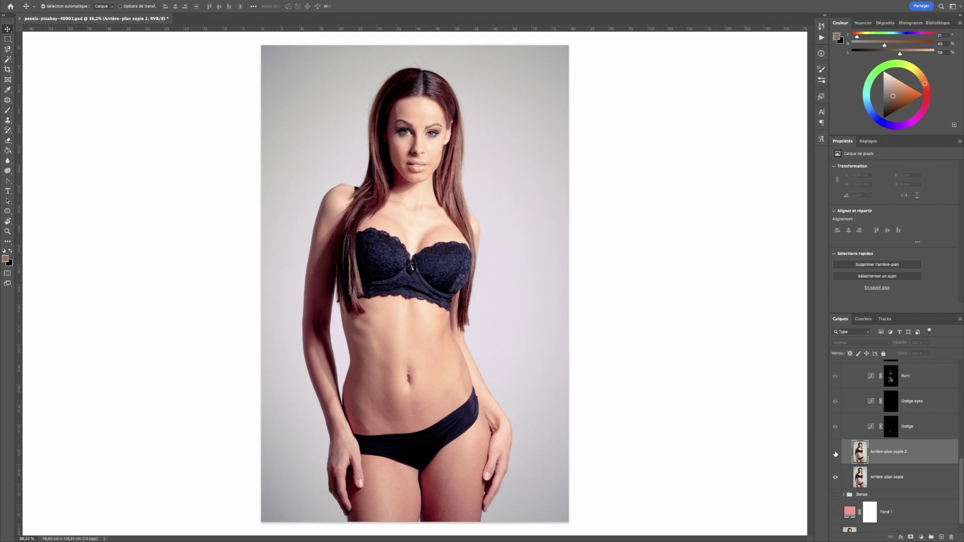
pyautogui.click(835, 454)
pyautogui.click(835, 453)
pyautogui.click(836, 453)
pyautogui.click(836, 453)
# Toggle the Dodge and burn group's visibility to compare the model's body shading with and without it
pyautogui.scroll(3, 879, 452)
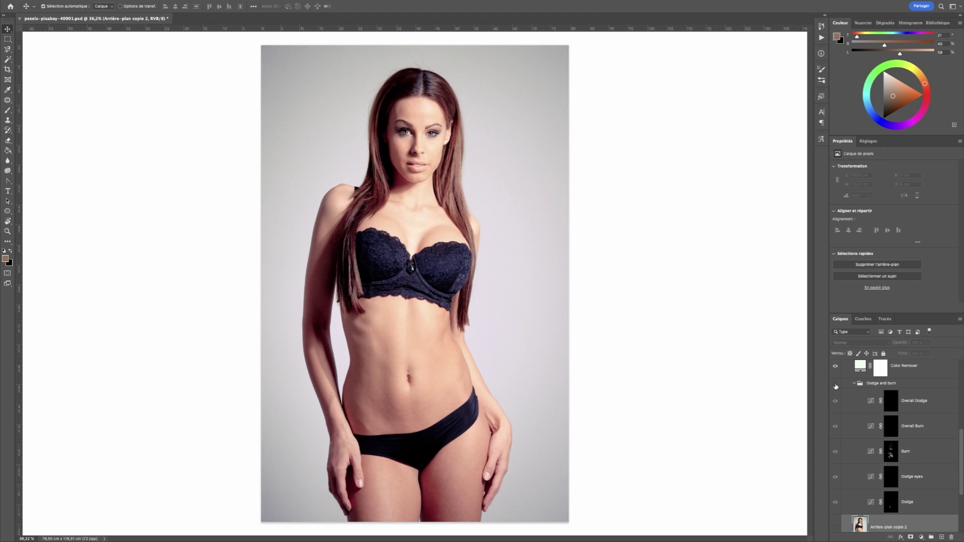
pyautogui.click(835, 385)
pyautogui.click(835, 385)
pyautogui.click(835, 385)
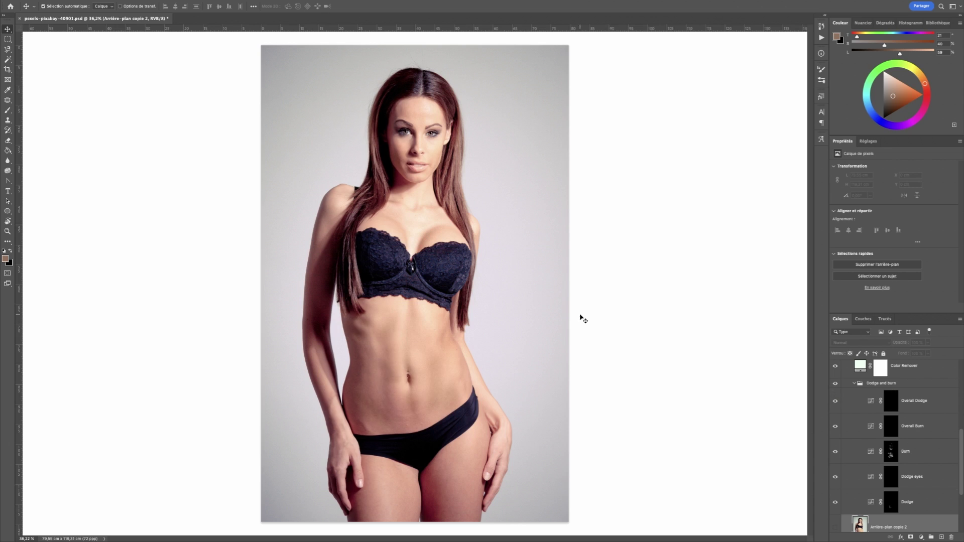
pyautogui.click(835, 385)
pyautogui.click(835, 385)
pyautogui.click(835, 385)
pyautogui.click(835, 385)
pyautogui.click(835, 385)
pyautogui.click(835, 385)
pyautogui.scroll(3, 835, 385)
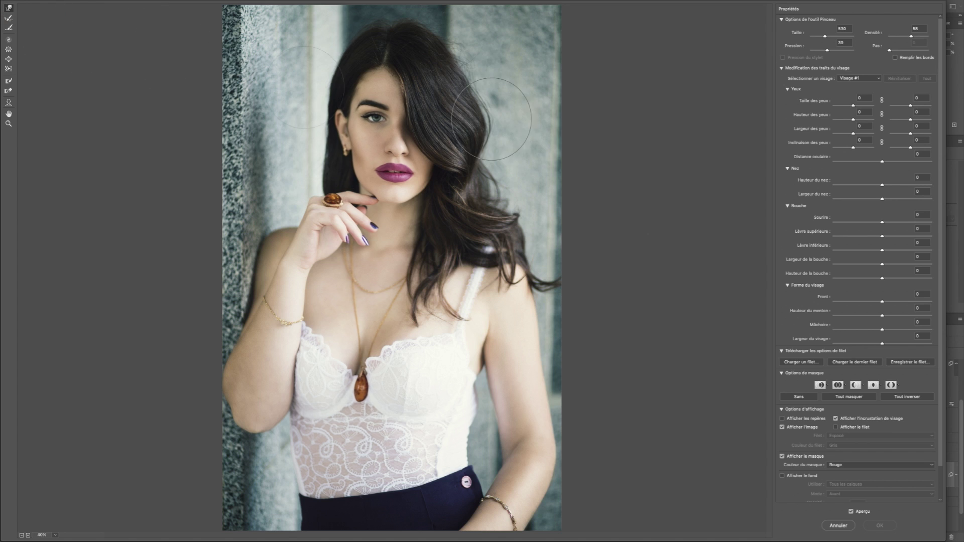
# Nudge the outer edge of the dark-haired woman's hair slightly inward with the Forward Warp tool at brush size 530
pyautogui.moveTo(491, 117); pyautogui.dragTo(482, 115)
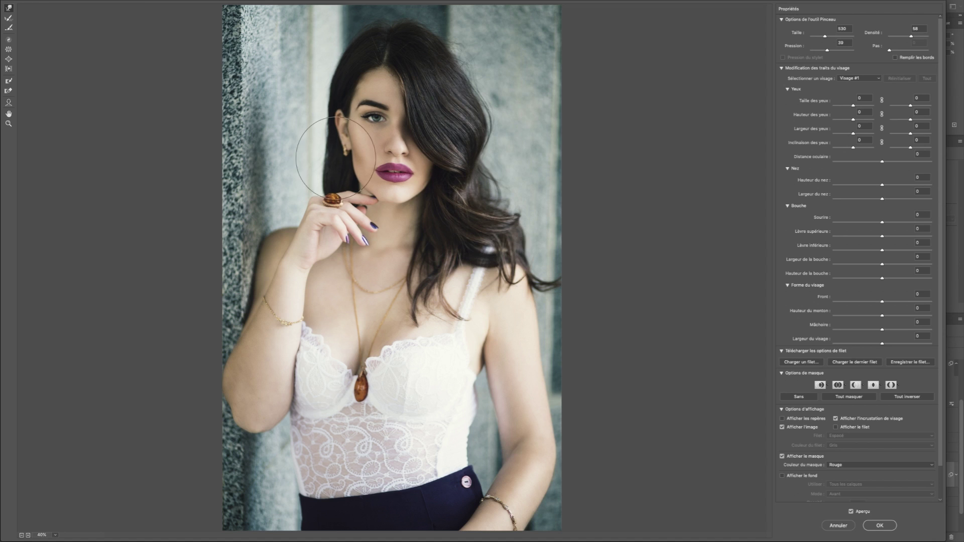
pyautogui.press('r')
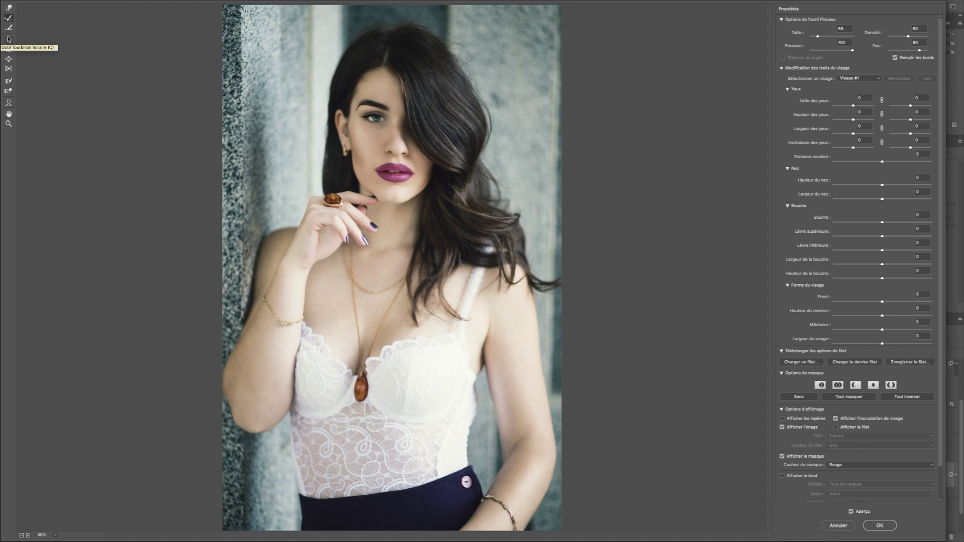
pyautogui.click(9, 8)
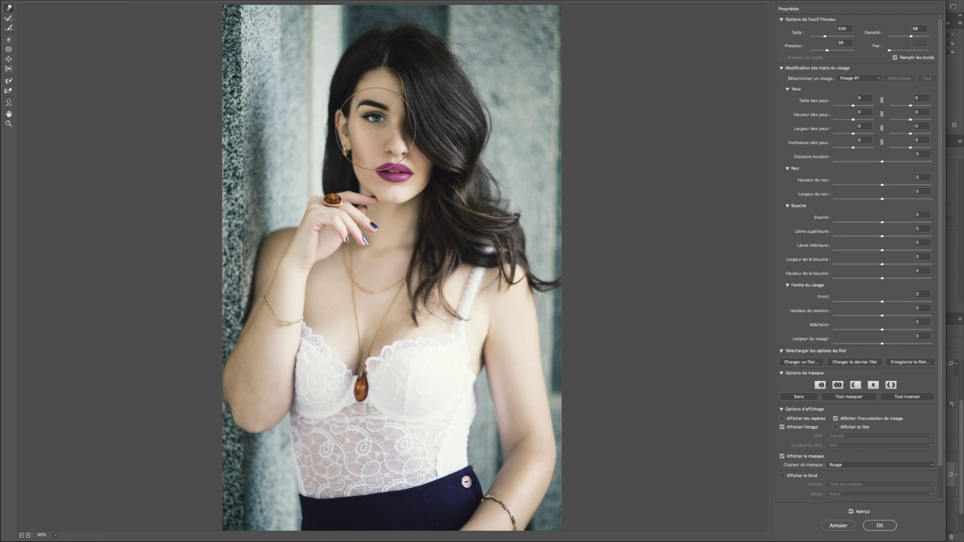
# Set the Forward Warp brush size to 134 and make a tiny adjustment at the woman's visible eye
pyautogui.scroll(5, 376, 112)
pyautogui.scroll(7, 392, 201)
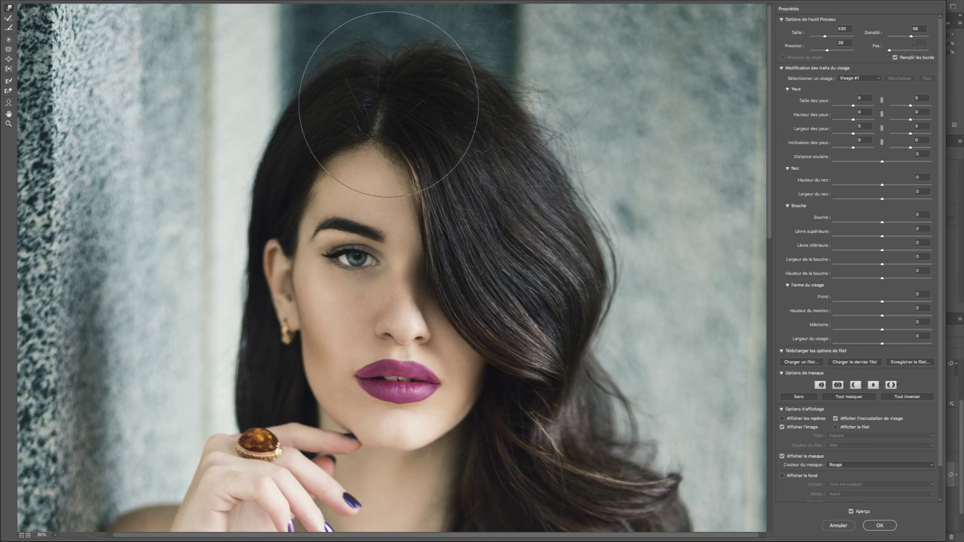
pyautogui.moveTo(384, 253); pyautogui.dragTo(273, 259)
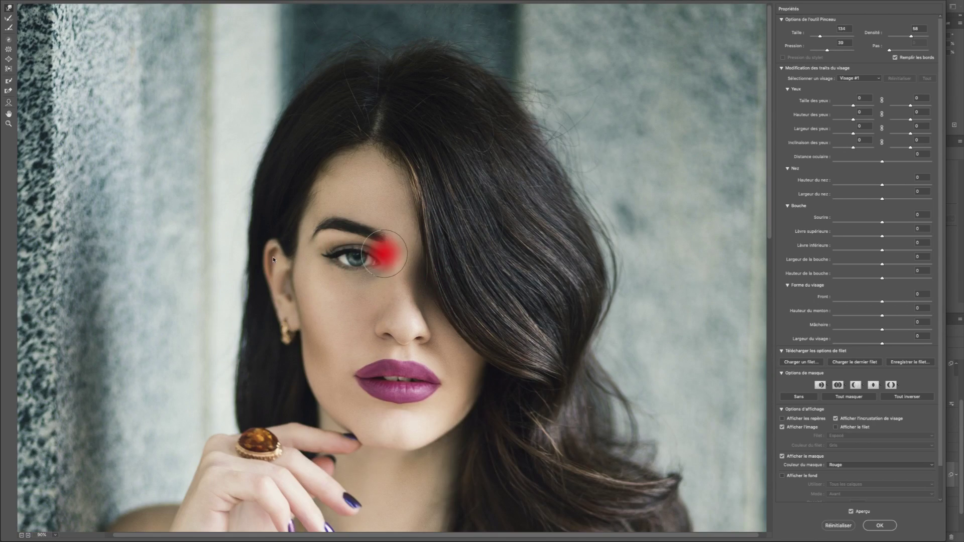
pyautogui.moveTo(358, 258); pyautogui.dragTo(359, 258)
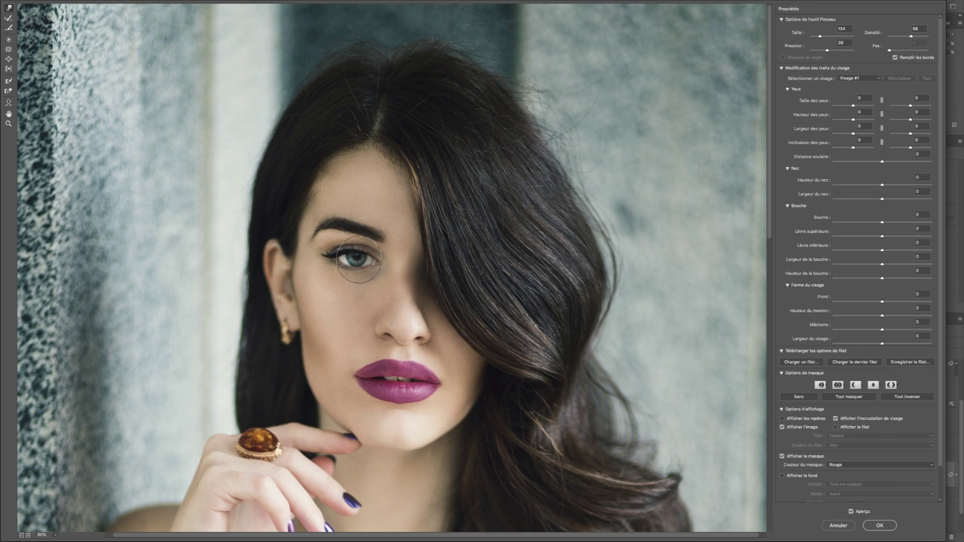
# Push the waist beside the trouser button inward with the Forward Warp tool, and enlarge the brush to 307 at the bodice's edge
pyautogui.hotkey('ctrl', '-')
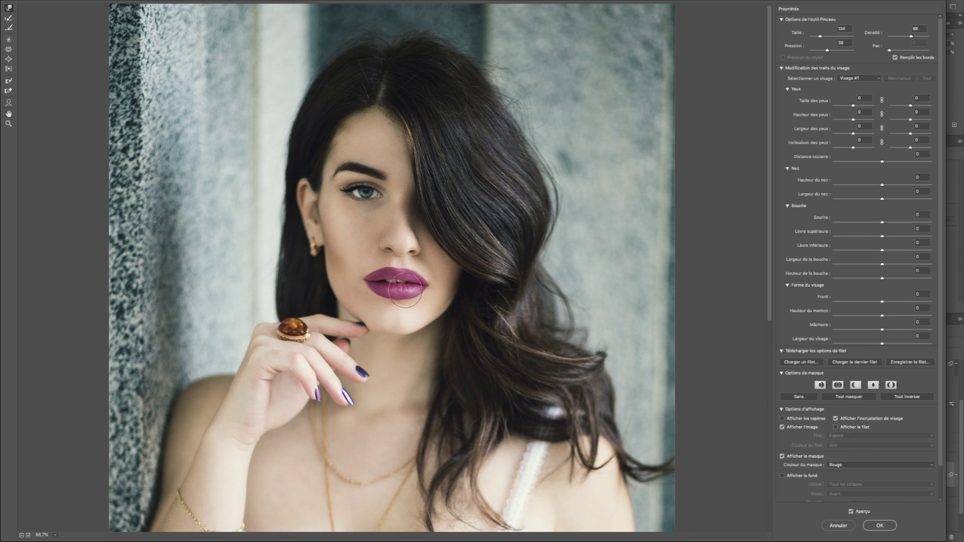
pyautogui.press('super+space')
pyautogui.press('super+0')
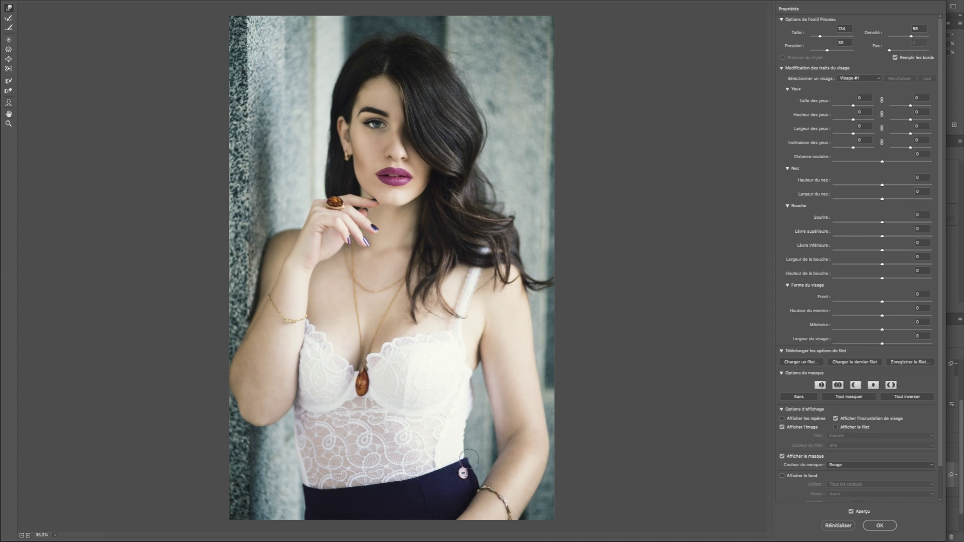
pyautogui.scroll(2, 468, 458)
pyautogui.moveTo(471, 462); pyautogui.dragTo(473, 382)
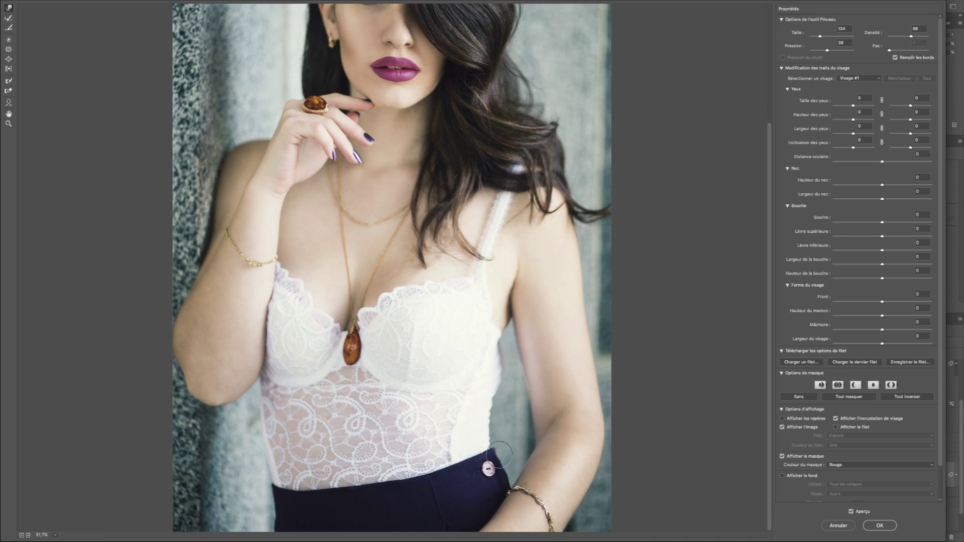
pyautogui.moveTo(497, 450); pyautogui.dragTo(488, 451)
pyautogui.moveTo(497, 448); pyautogui.dragTo(491, 447)
pyautogui.moveTo(501, 393); pyautogui.dragTo(508, 393)
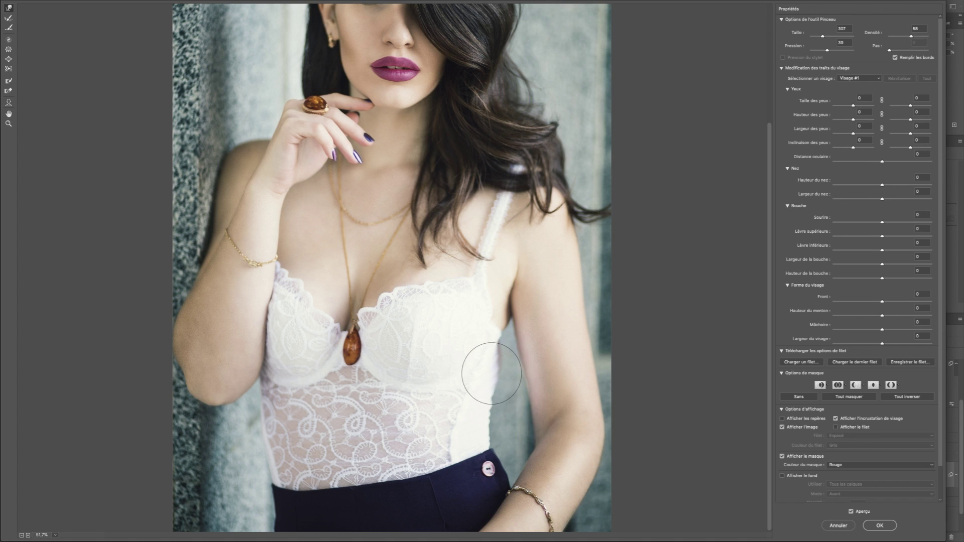
pyautogui.scroll(-3, 434, 381)
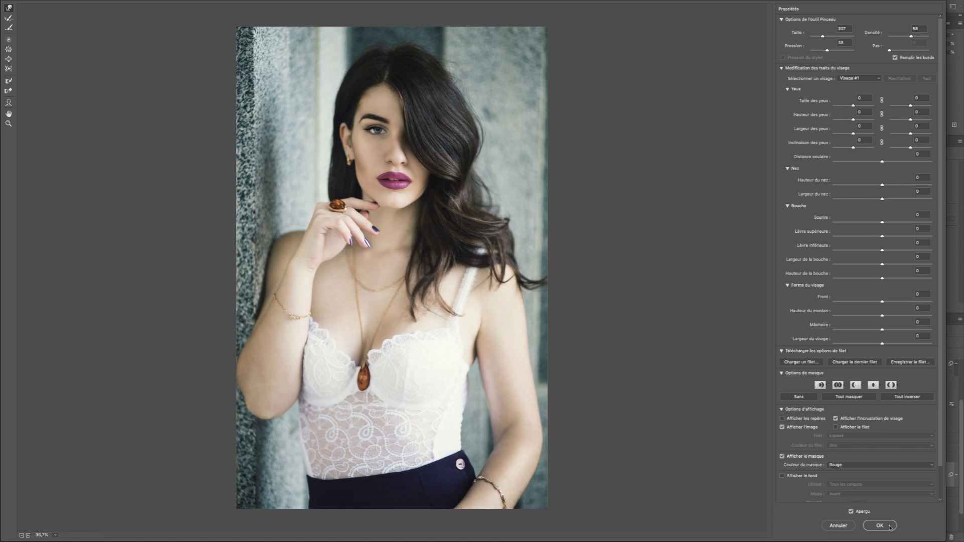
# Toggle the Liquify preview repeatedly to compare the dark-haired woman's portrait before and after the warping
pyautogui.click(851, 514)
pyautogui.click(852, 513)
pyautogui.click(852, 512)
pyautogui.click(851, 512)
pyautogui.click(852, 513)
pyautogui.click(851, 512)
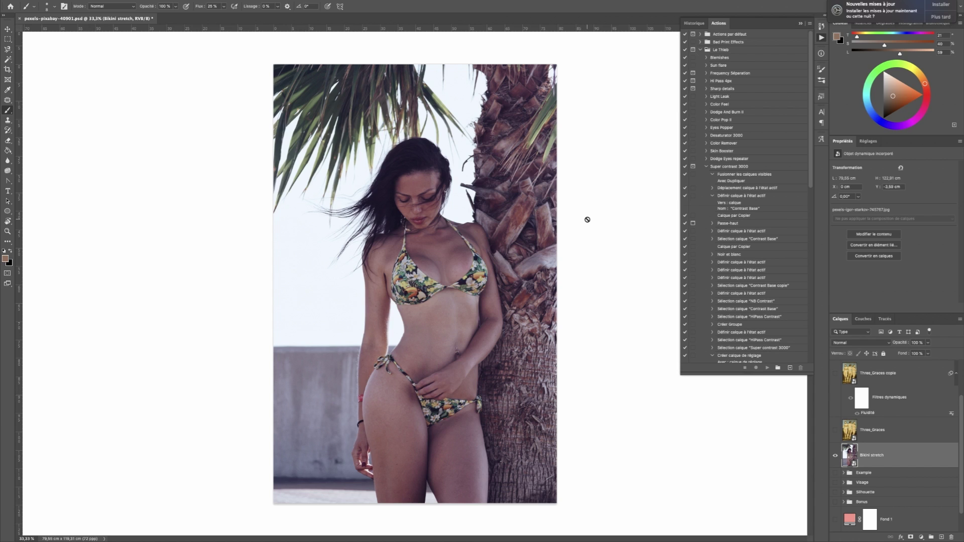
# Duplicate the Bikini stretch layer and start a free transform on the copy, nudging its top edge very slightly upward
pyautogui.hotkey('ctrl', 'j')
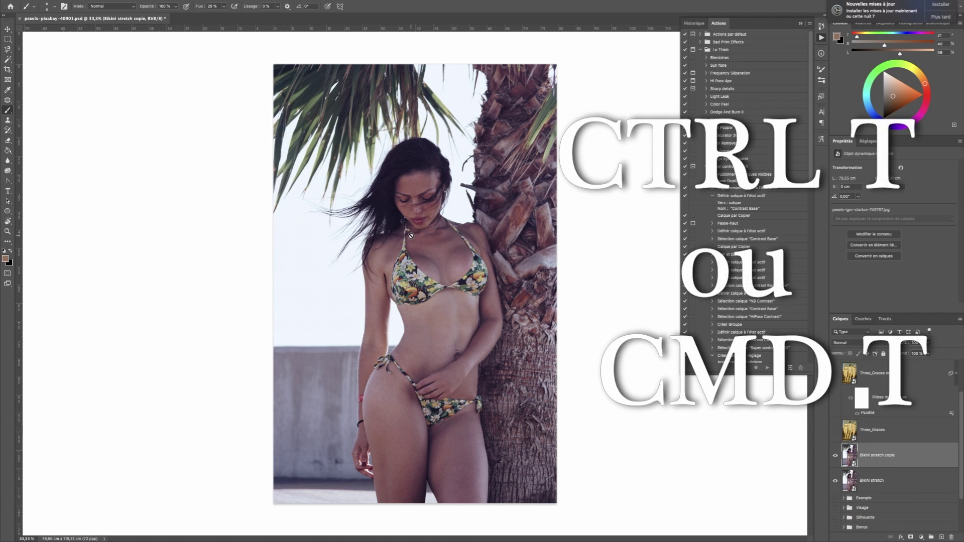
pyautogui.press('v')
pyautogui.press('super')
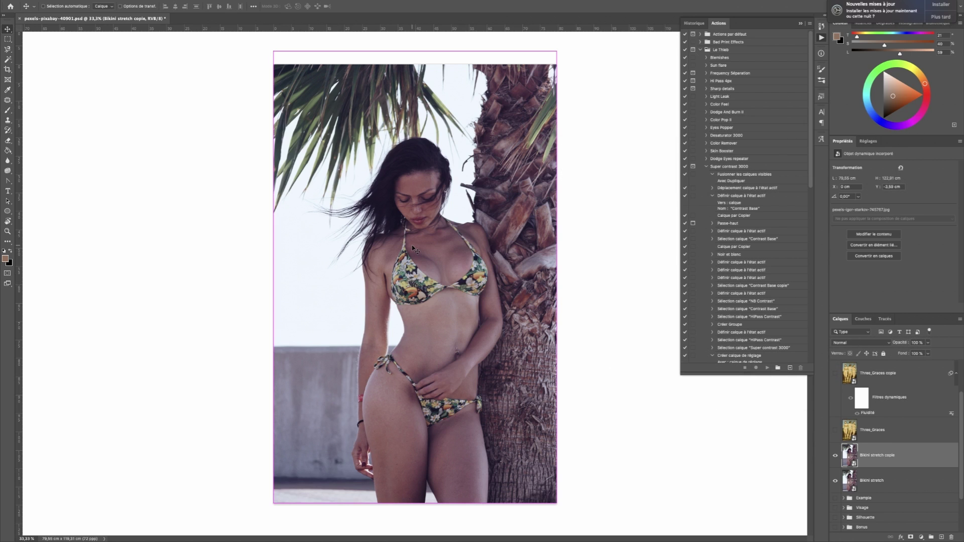
pyautogui.press('super+t')
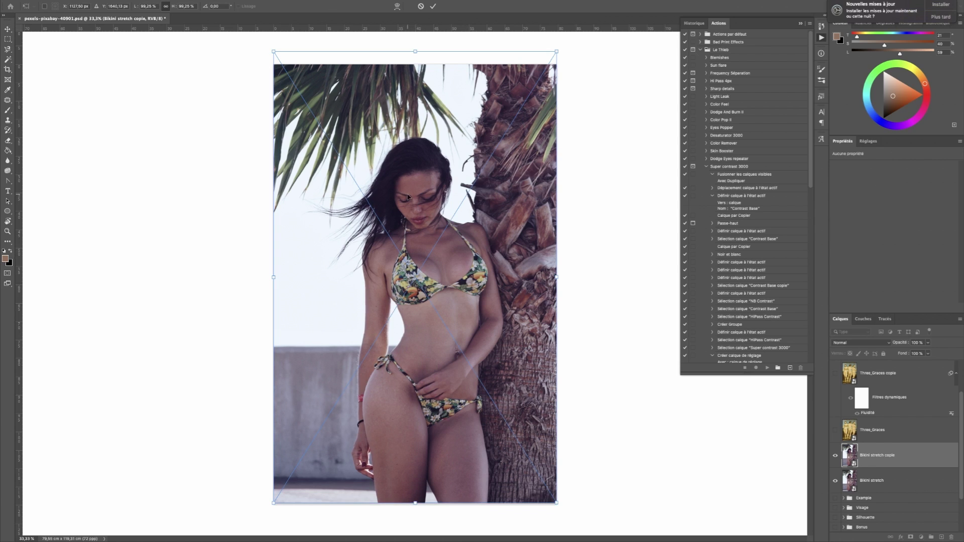
pyautogui.moveTo(415, 51)
pyautogui.mouseDown()
pyautogui.moveTo(414, 64)
pyautogui.moveTo(414, 51)
pyautogui.mouseUp()
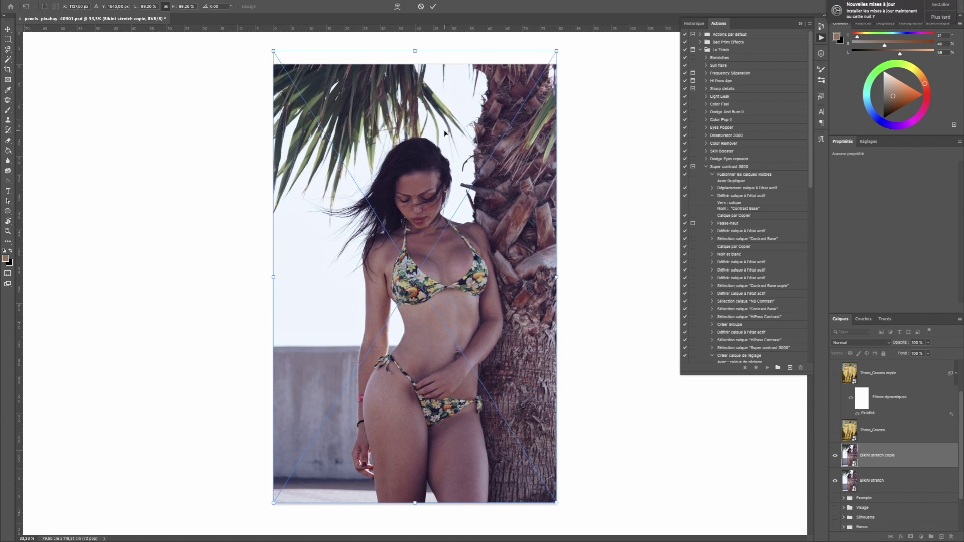
# Try the Distort transform on the copy, slanting its top edge toward the tree and slightly downward, and hide the original Bikini stretch layer
pyautogui.rightClick(432, 134)
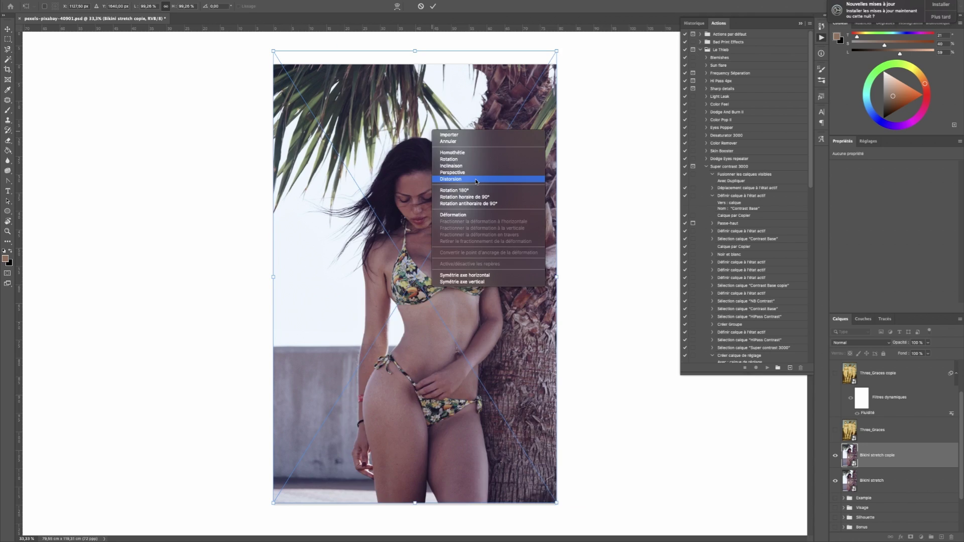
pyautogui.click(476, 180)
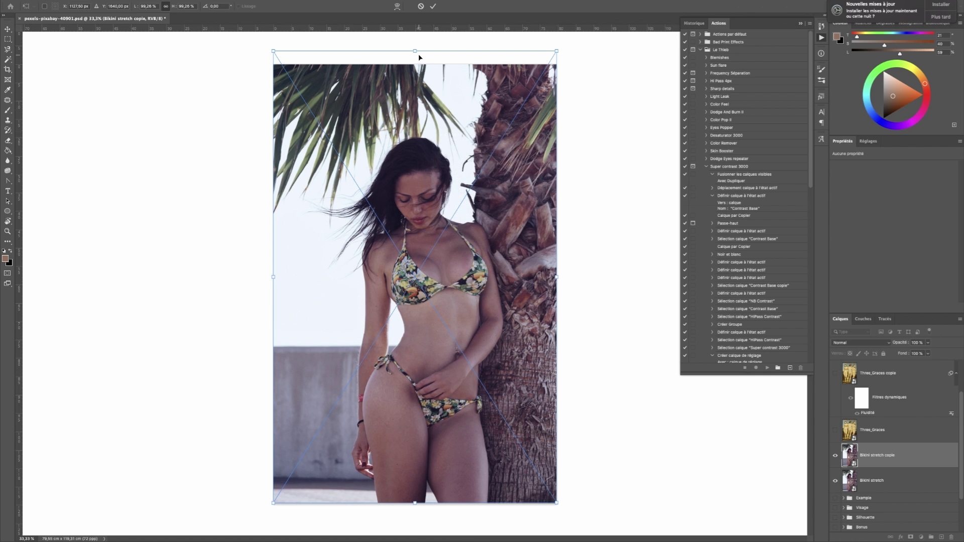
pyautogui.moveTo(415, 51); pyautogui.dragTo(452, 71)
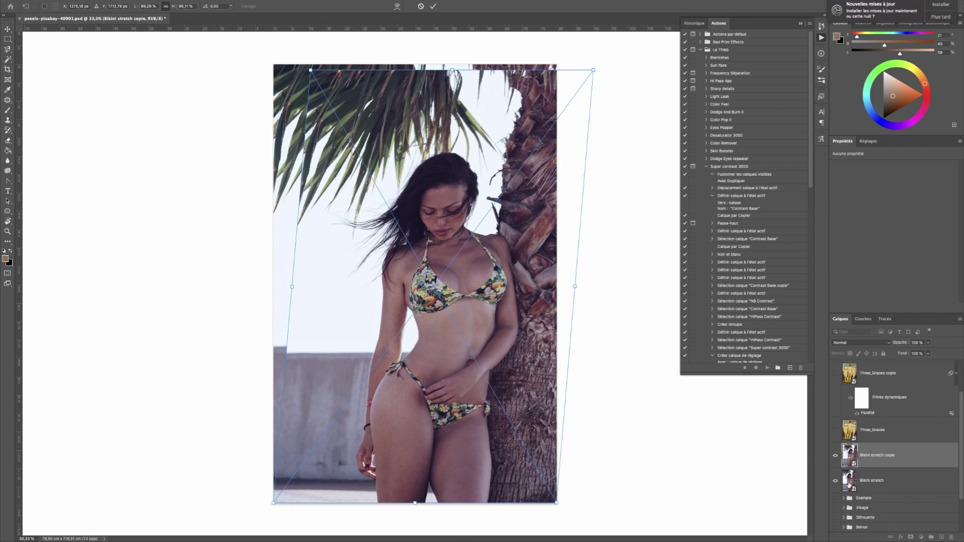
pyautogui.click(835, 481)
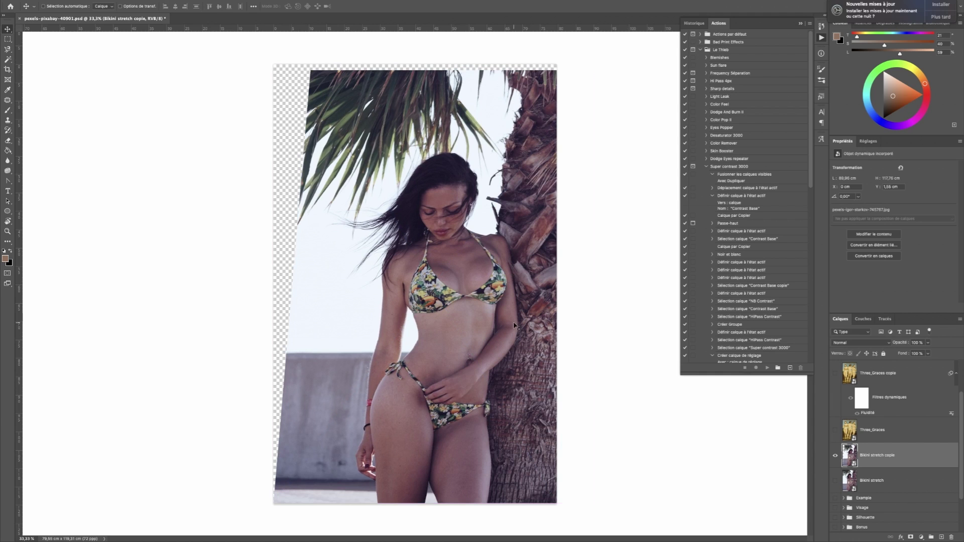
# Free-transform the Bikini stretch copy, stretching only its top edge upward to a height of about 125 cm, and apply it
pyautogui.hotkey('ctrl', 't')
pyautogui.moveTo(434, 64); pyautogui.dragTo(416, 43)
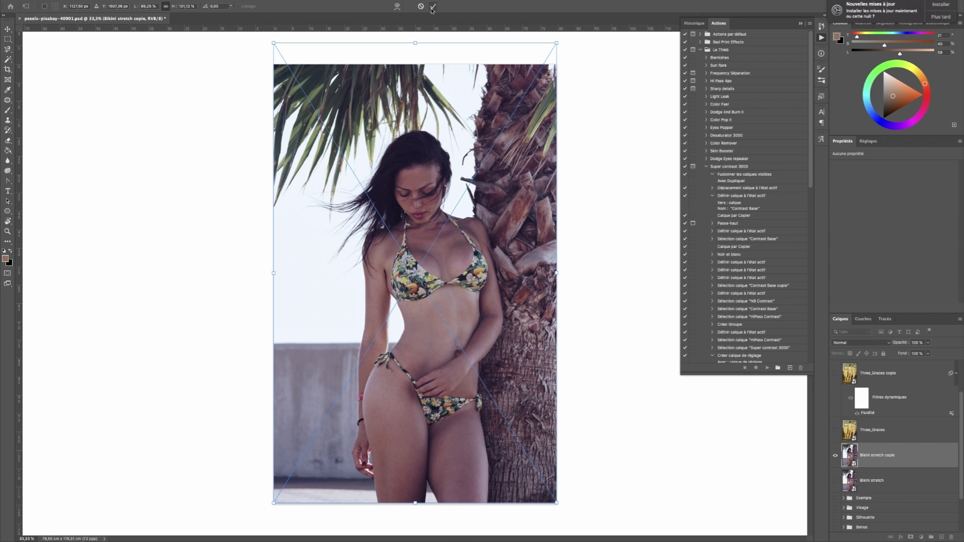
pyautogui.moveTo(415, 45); pyautogui.dragTo(415, 45)
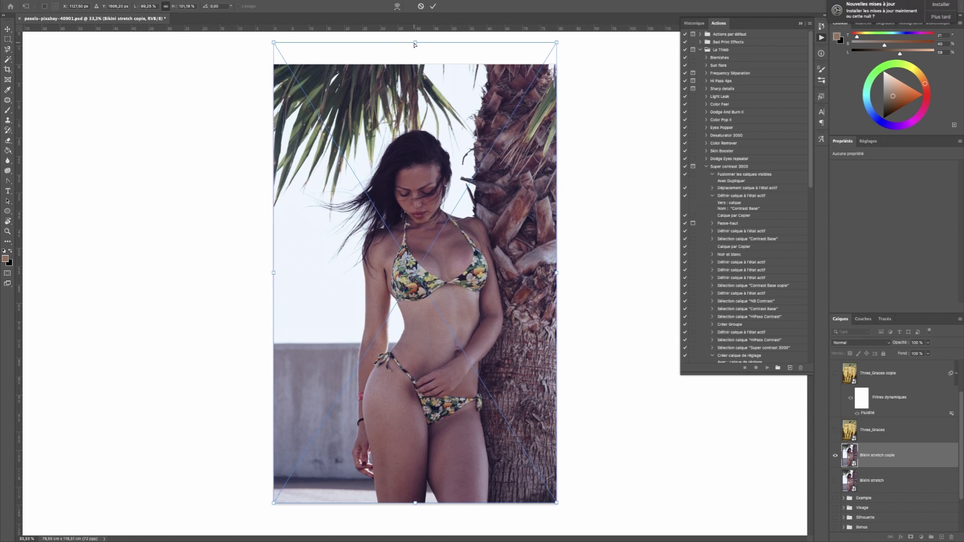
pyautogui.click(434, 7)
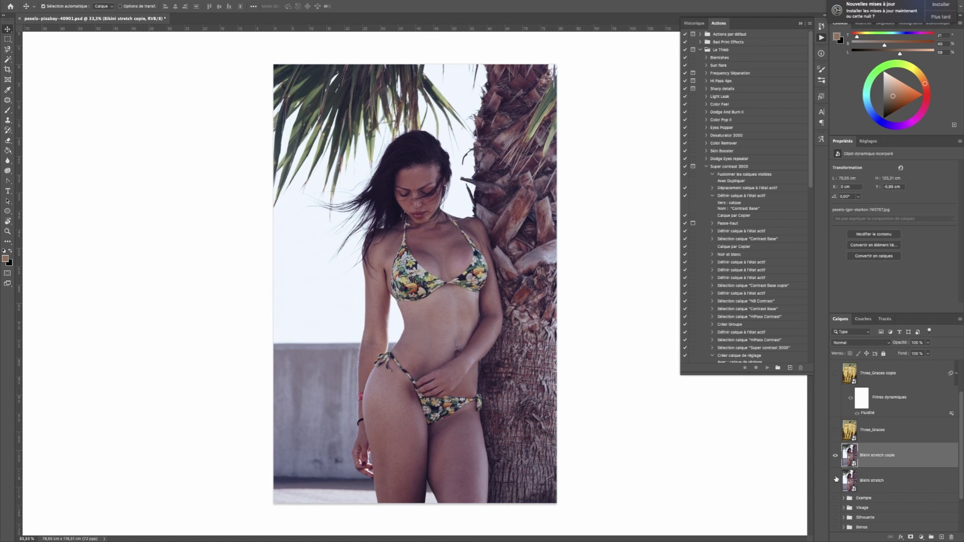
# Show the original Bikini stretch layer and toggle the stretched copy's visibility repeatedly to compare the figure before and after
pyautogui.click(835, 482)
pyautogui.click(835, 455)
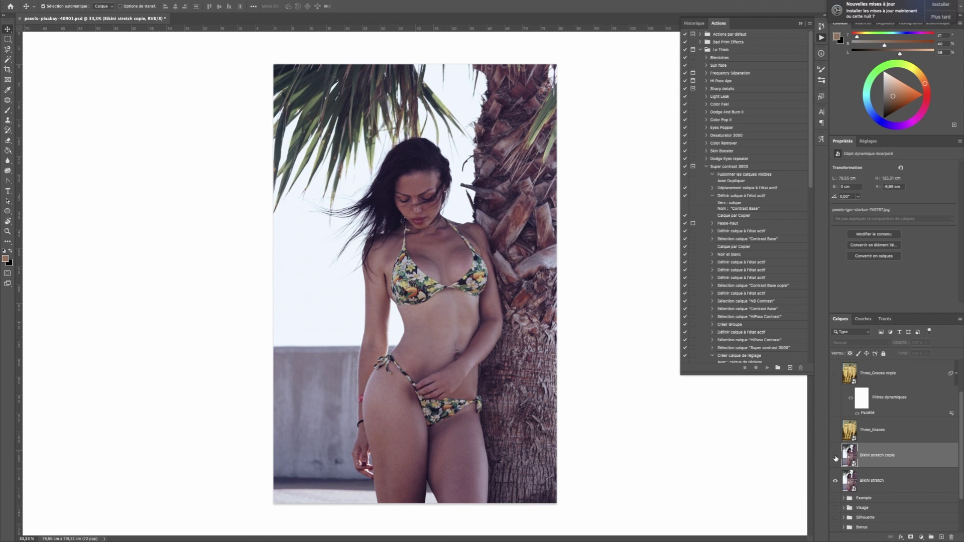
pyautogui.click(835, 456)
pyautogui.click(835, 457)
pyautogui.click(835, 457)
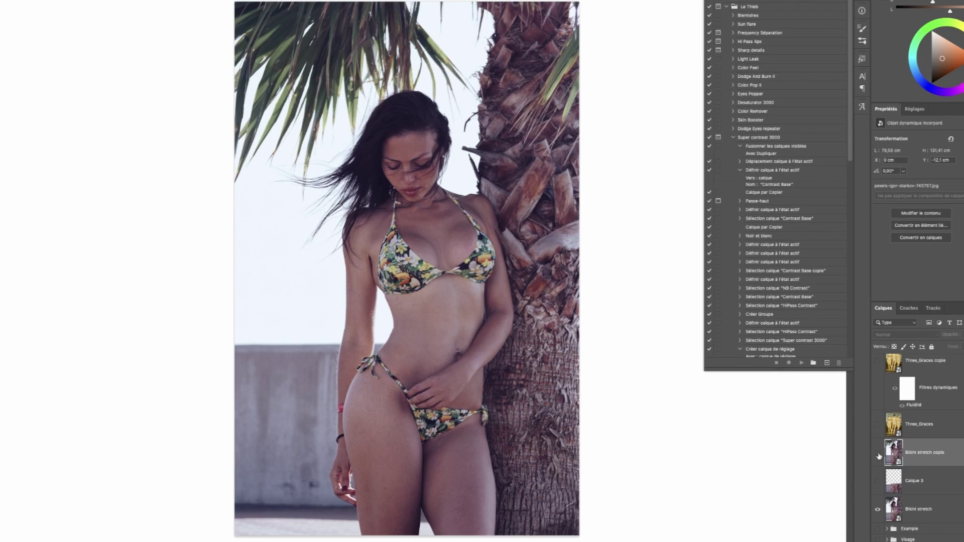
pyautogui.click(835, 449)
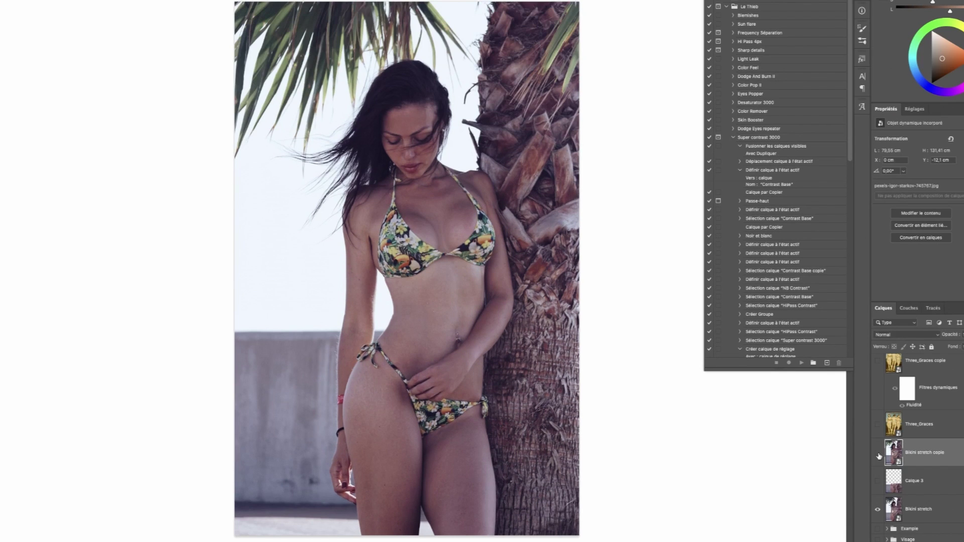
pyautogui.click(878, 454)
pyautogui.click(877, 454)
pyautogui.click(878, 454)
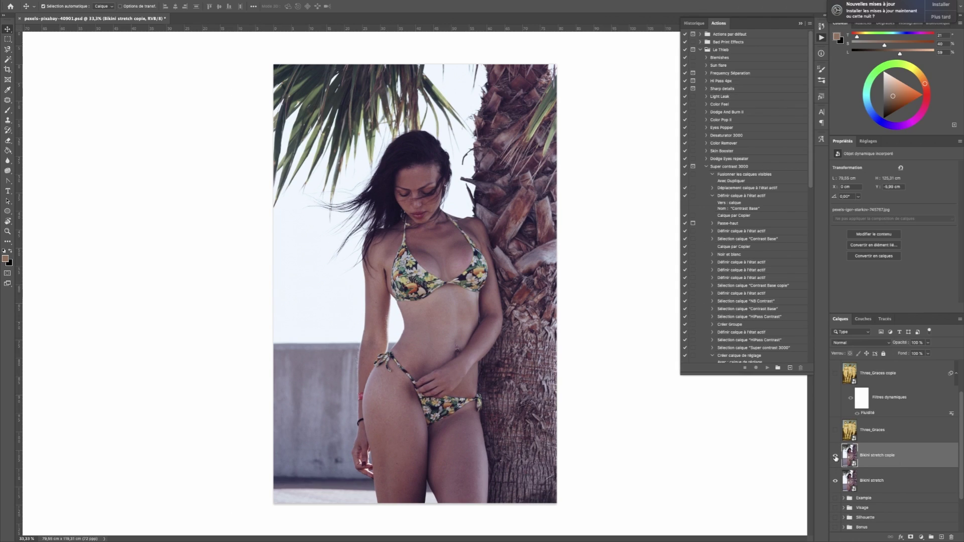
pyautogui.click(835, 457)
pyautogui.click(836, 457)
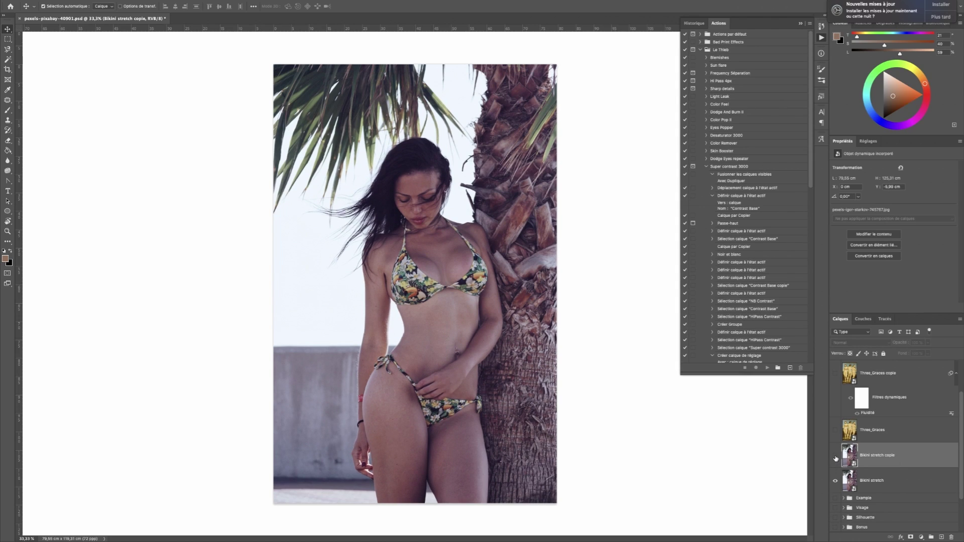
pyautogui.click(835, 457)
pyautogui.click(836, 457)
pyautogui.click(836, 457)
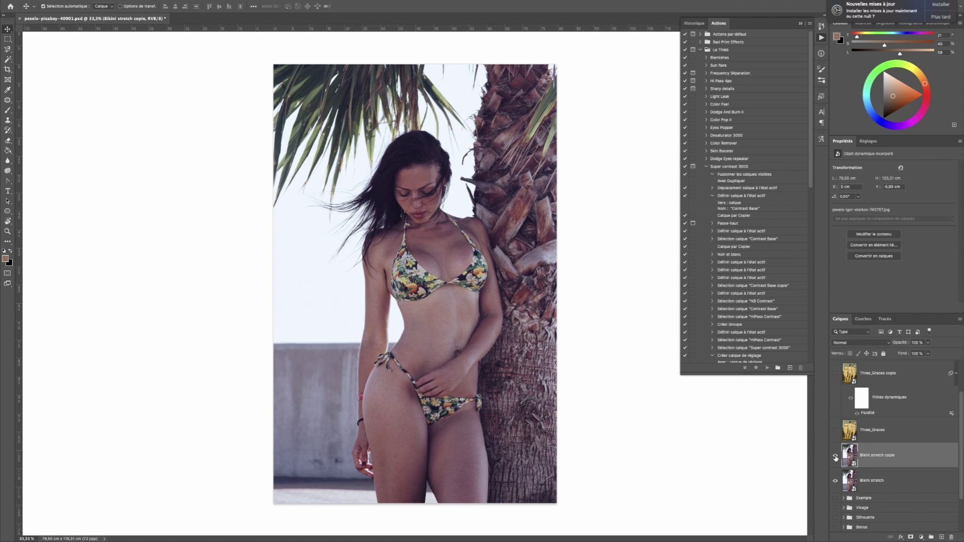
pyautogui.click(835, 457)
pyautogui.click(835, 457)
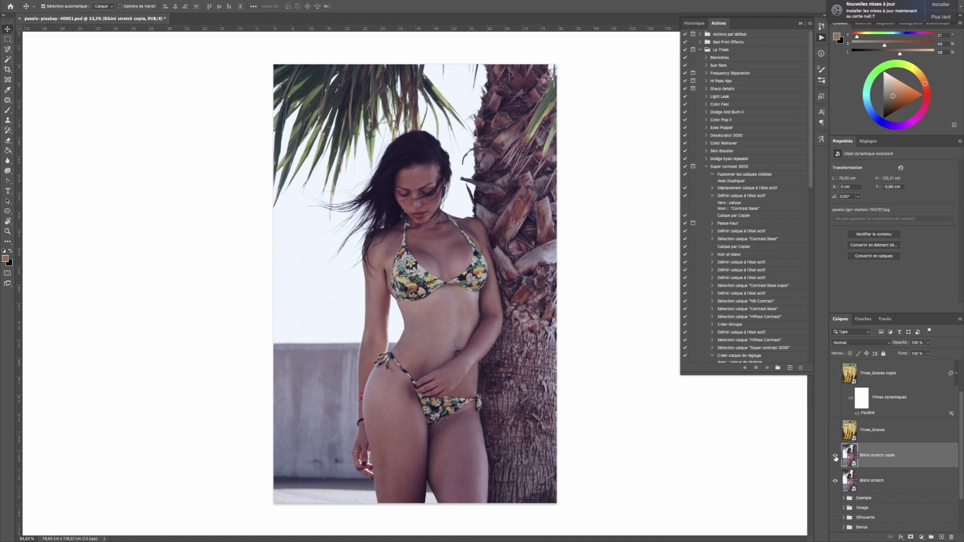